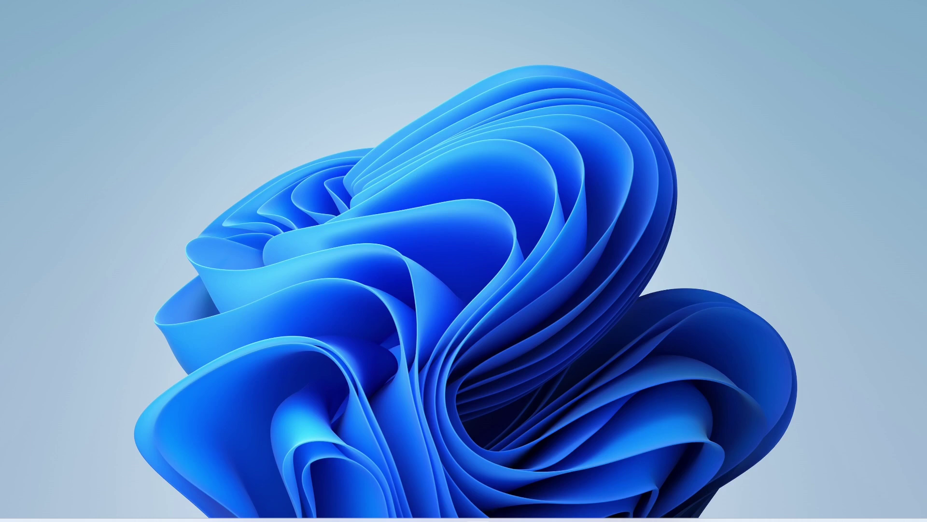
Launch Google Chrome from the taskbar at the Google homepage.
click(492, 515)
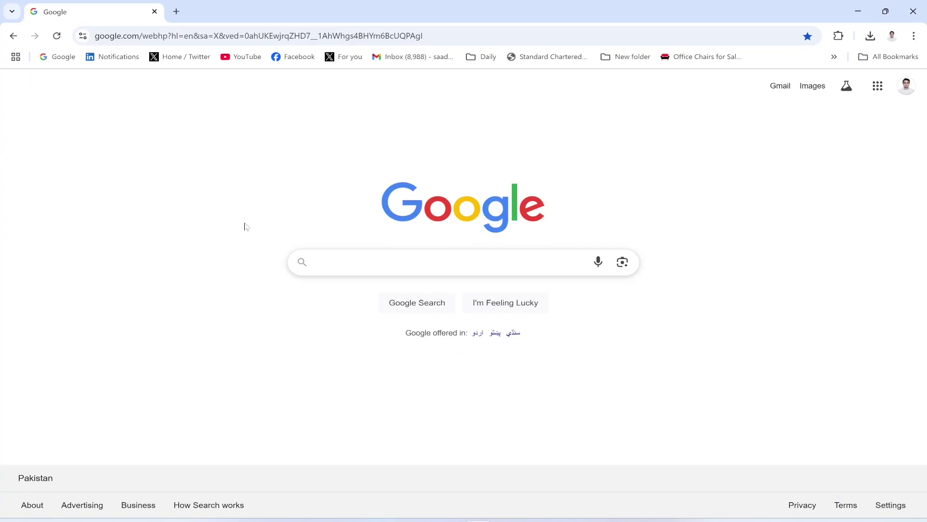
Search Google for 'mysql odbc driver' to reach the Connector/ODBC 9.2.0 downloads page.
click(308, 255)
text(mys)
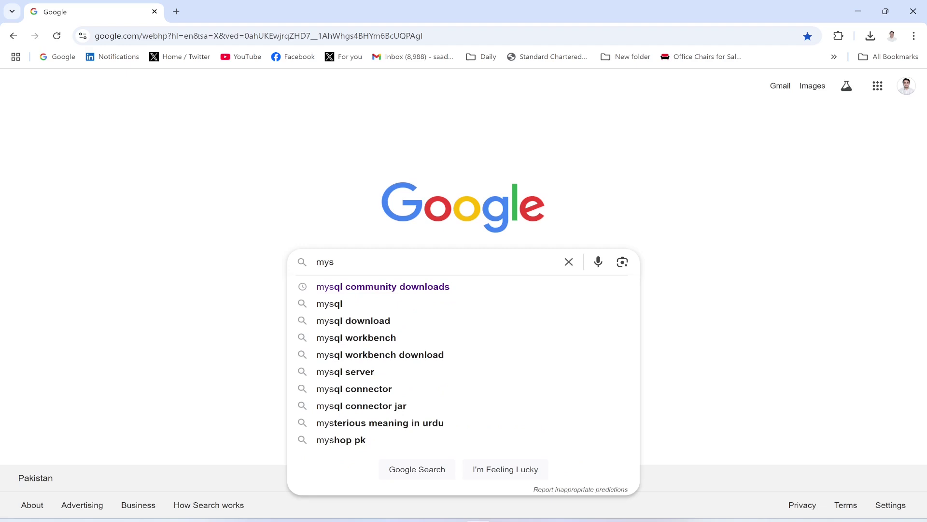
text(ql o)
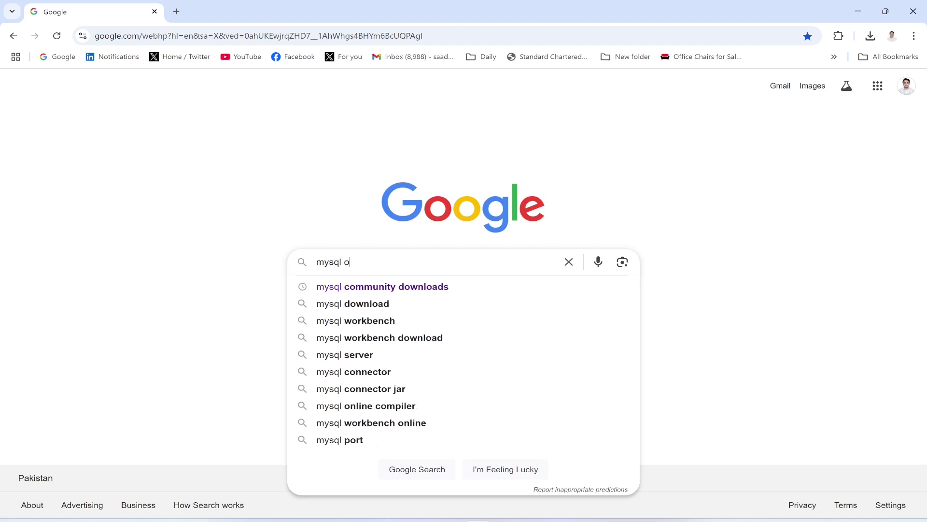
text(dbc driver)
key(Return)
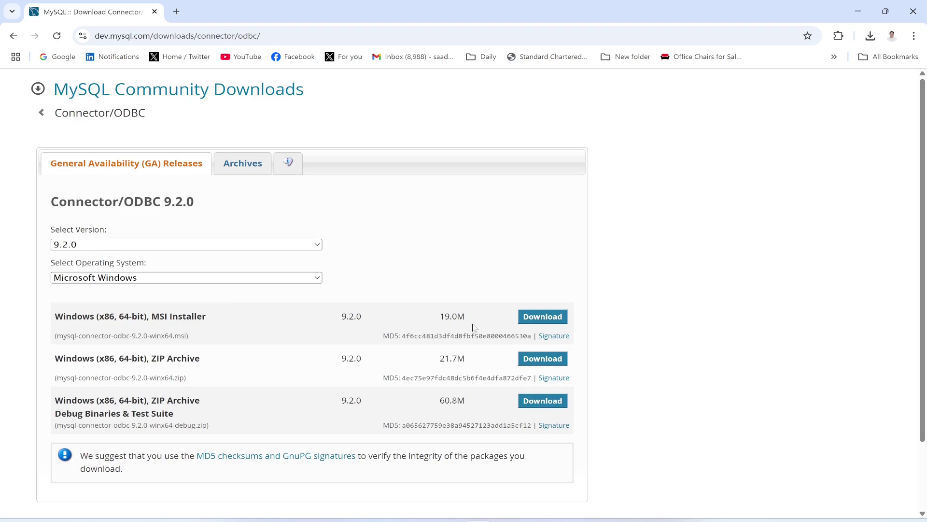
Download the mysql-connector-odbc-9.2.0-winx64 MSI without signing in and run it.
click(531, 320)
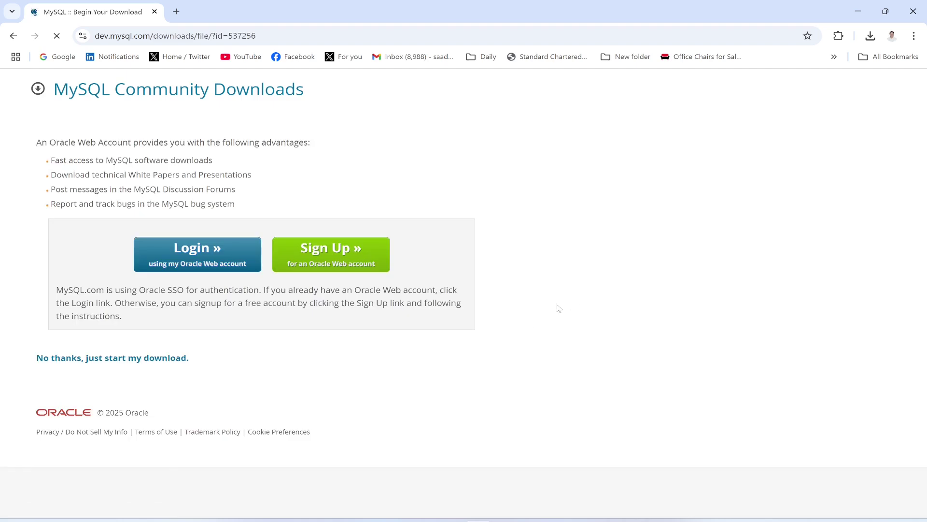
click(172, 363)
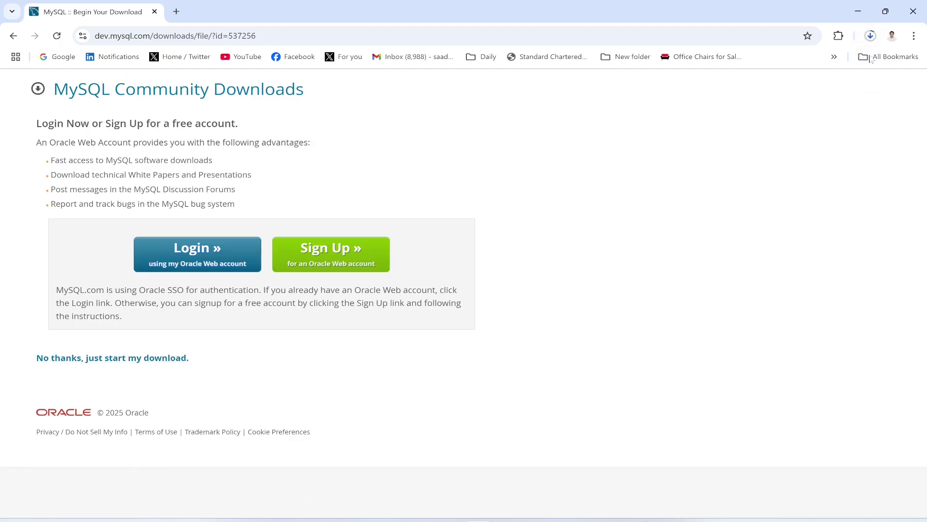
click(872, 37)
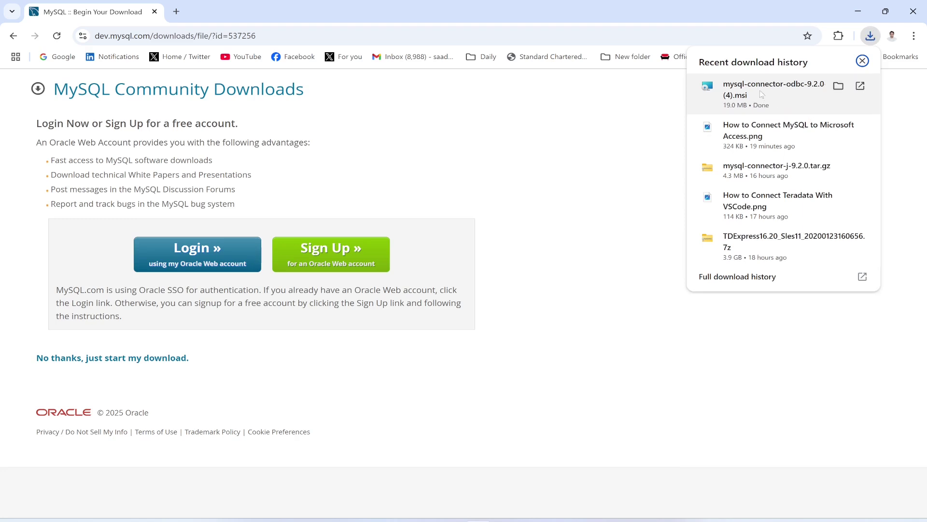
click(762, 94)
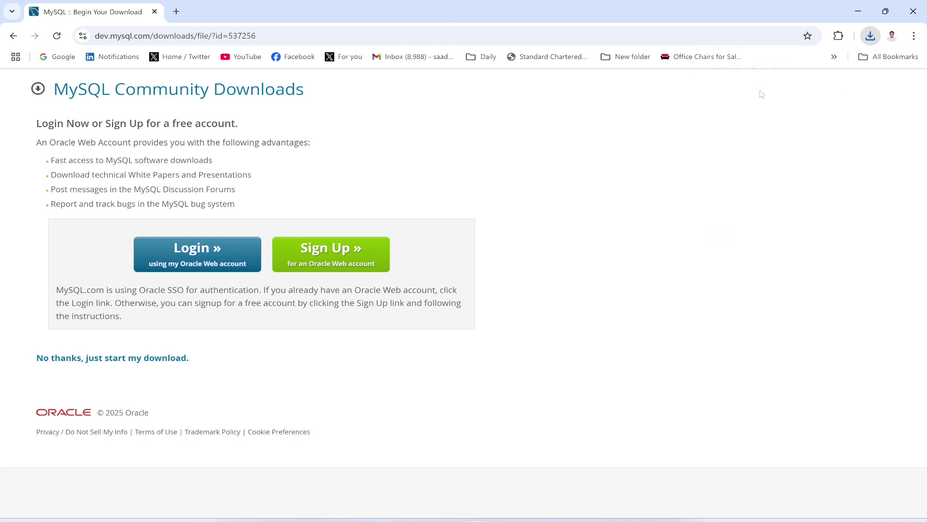
click(856, 11)
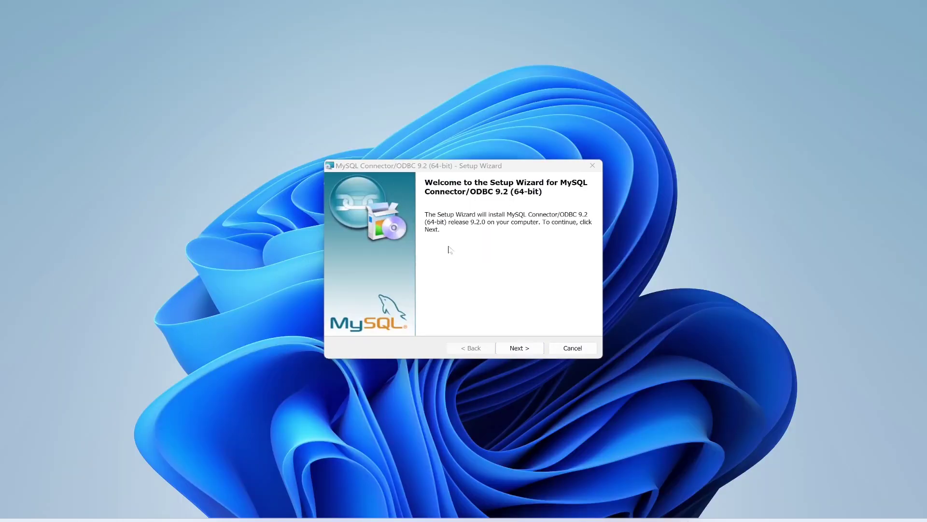
Accept the licence and install Connector/ODBC 9.2 (64-bit) with the Typical setup.
click(521, 351)
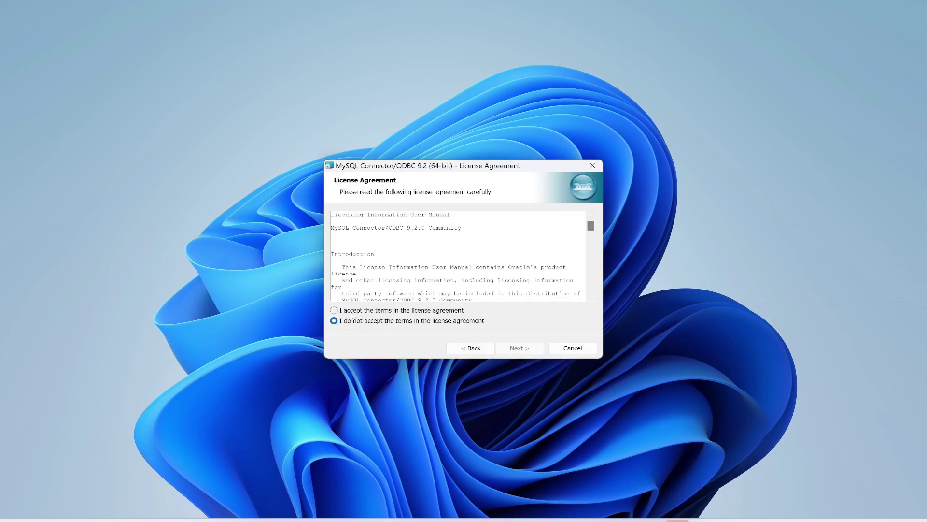
click(355, 311)
click(526, 350)
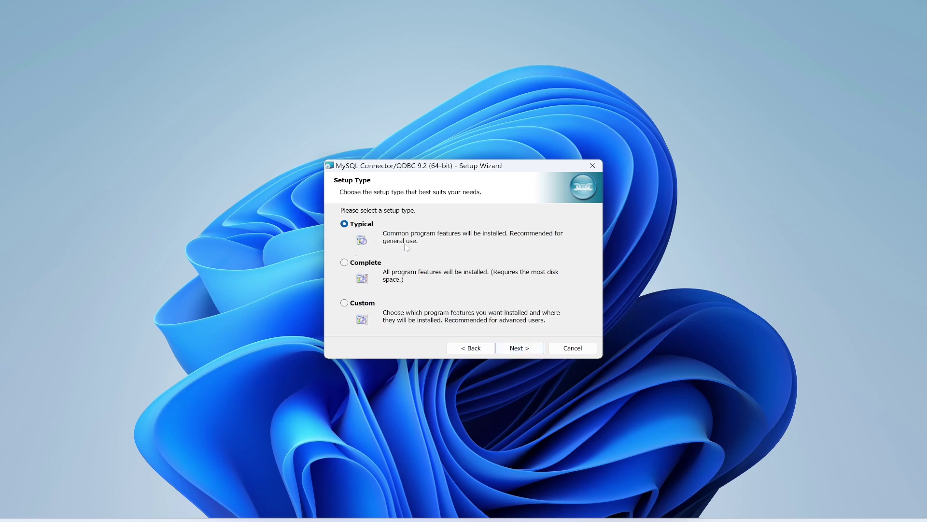
click(520, 348)
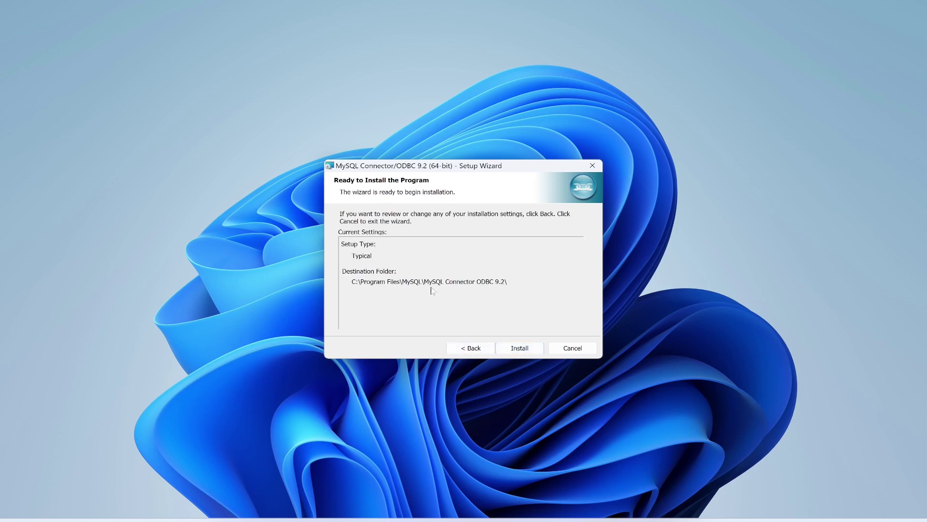
click(518, 349)
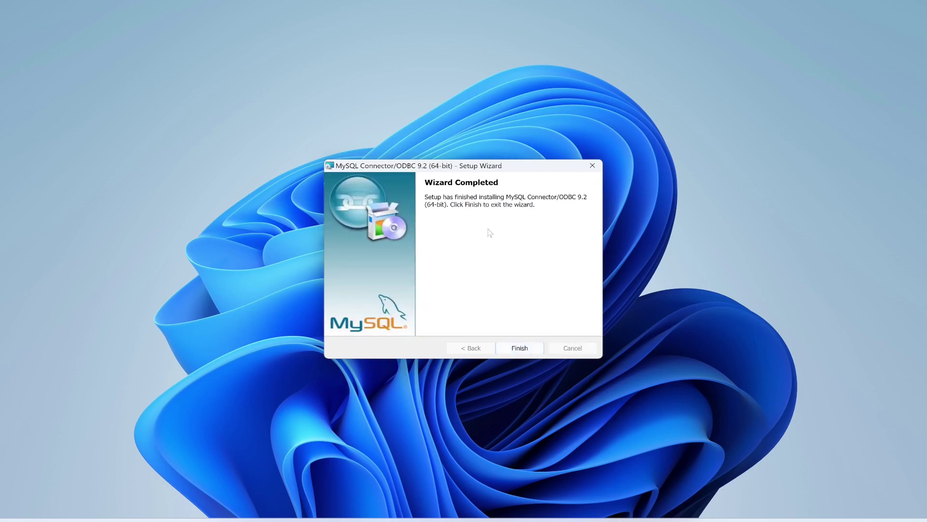
click(519, 349)
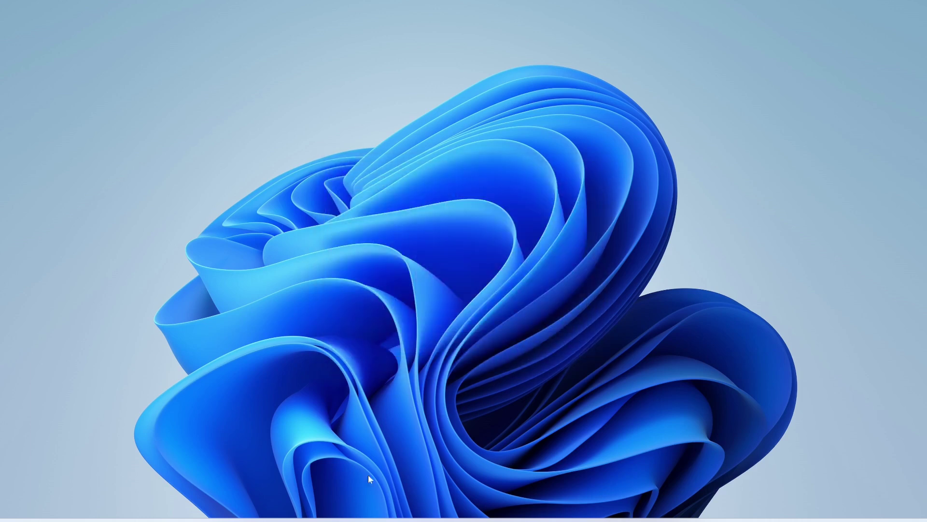
Search 'od' in Start and open ODBC Data Sources (64-bit).
key(super+s)
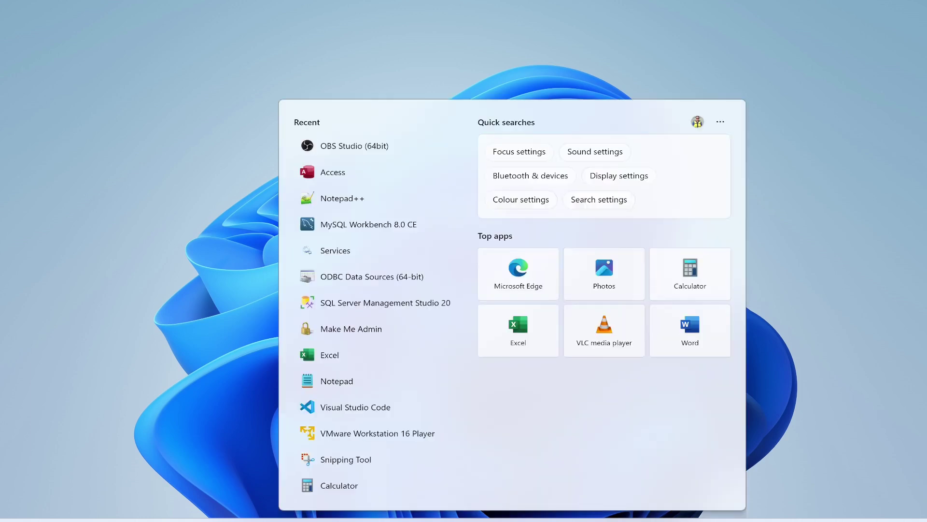
text(od)
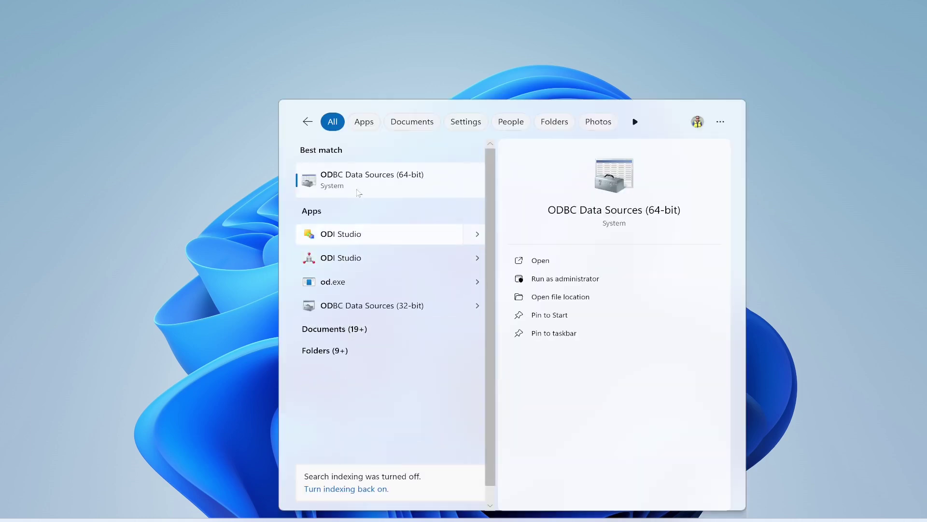
click(357, 174)
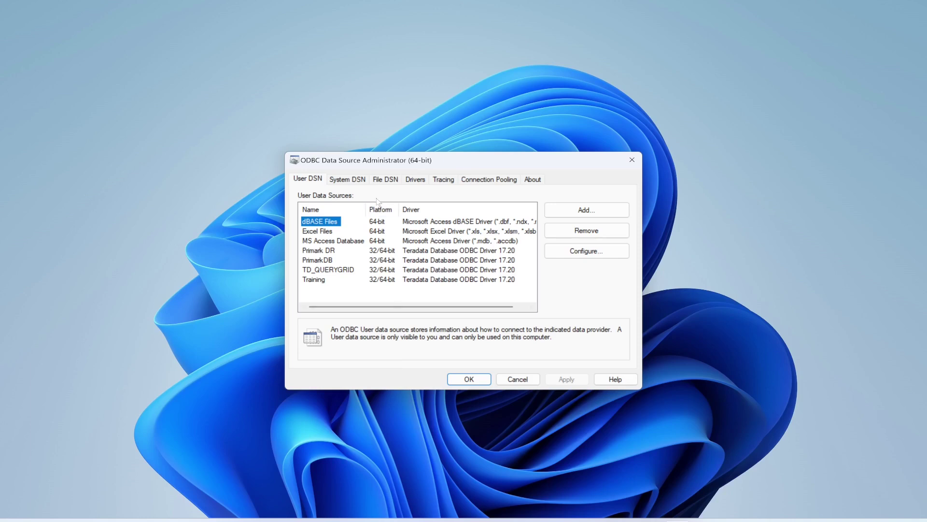
Add a new System DSN using the MySQL ODBC 9.2 Unicode Driver.
click(356, 183)
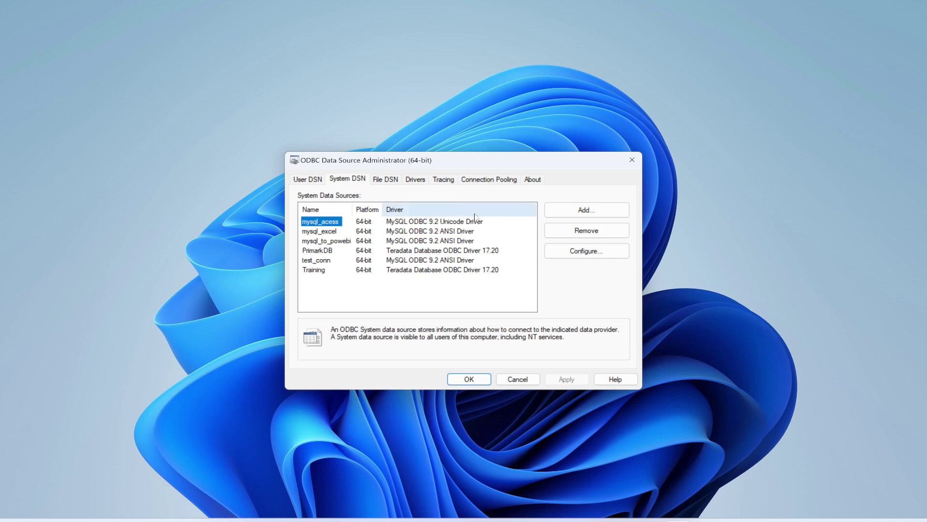
click(589, 216)
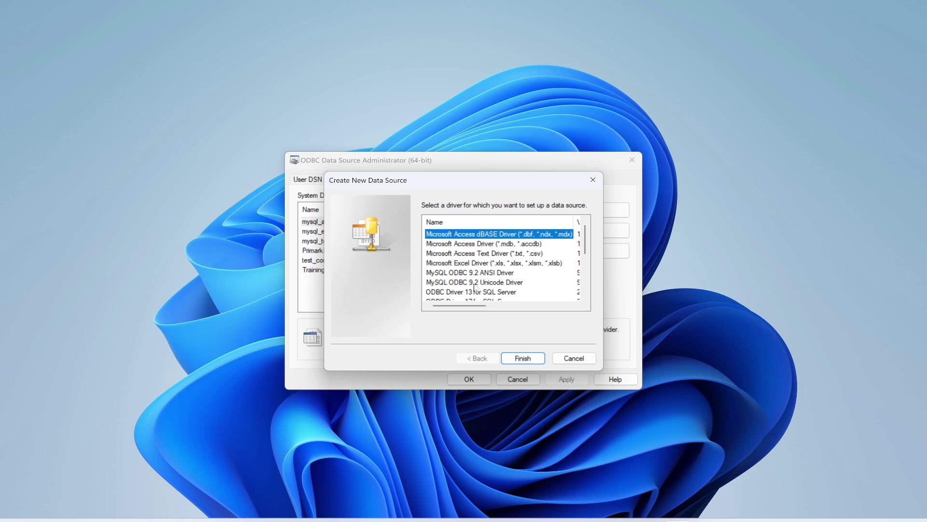
click(477, 283)
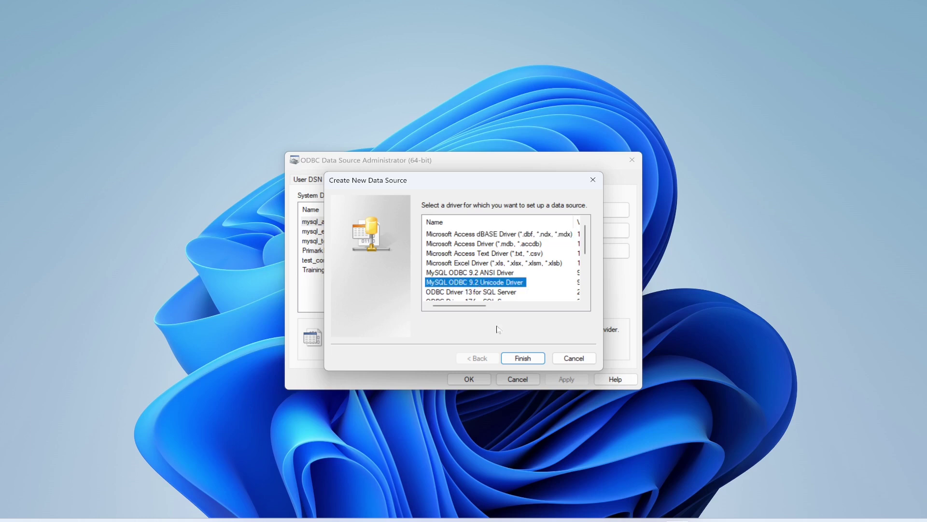
click(525, 358)
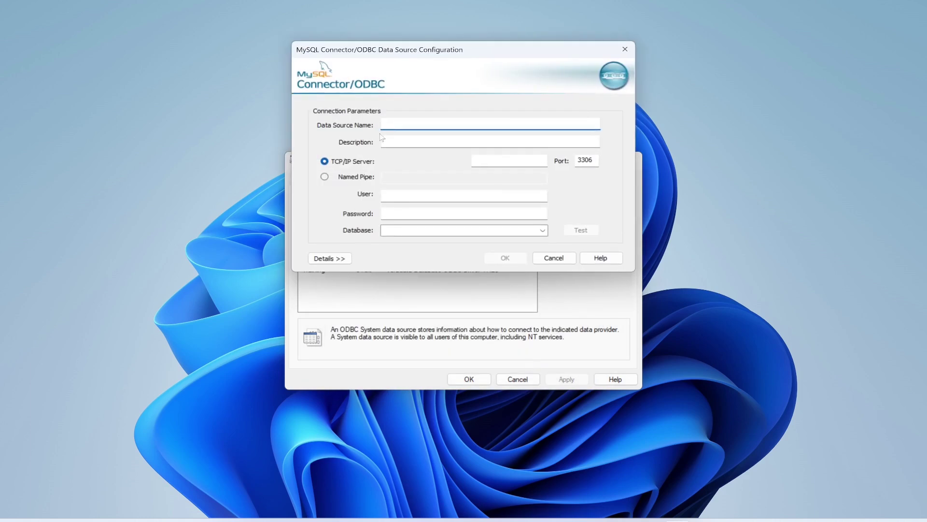
Name the DSN mysql_to_access with server localhost, user root, the account password, database project.
text(m)
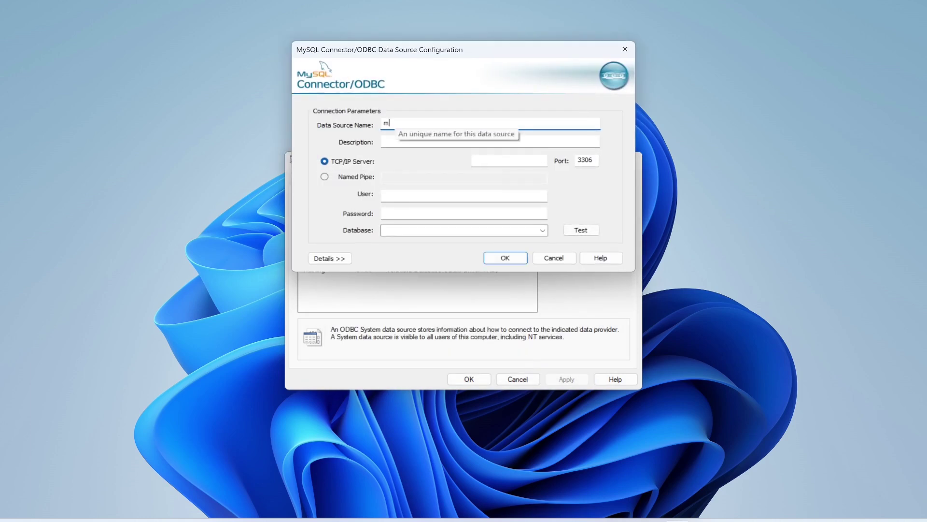
text(ysql_to_)
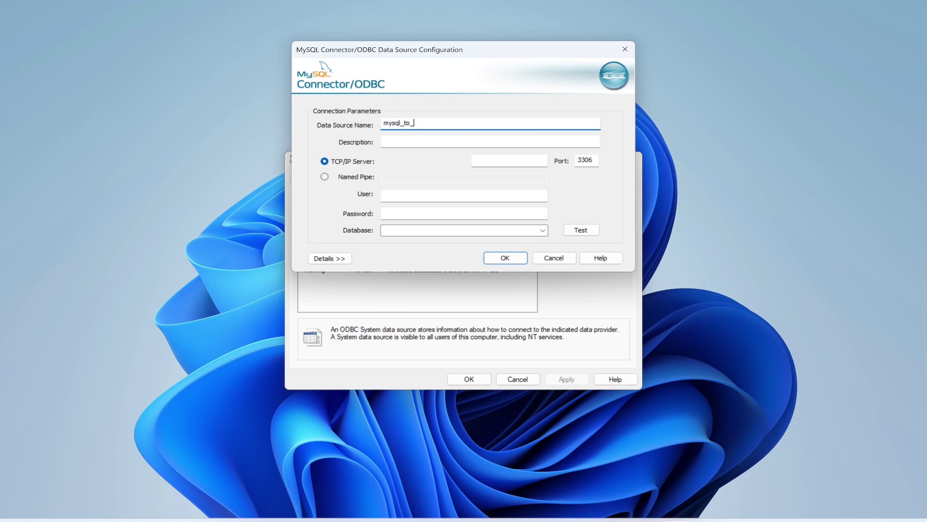
text(access)
click(478, 161)
text(loc)
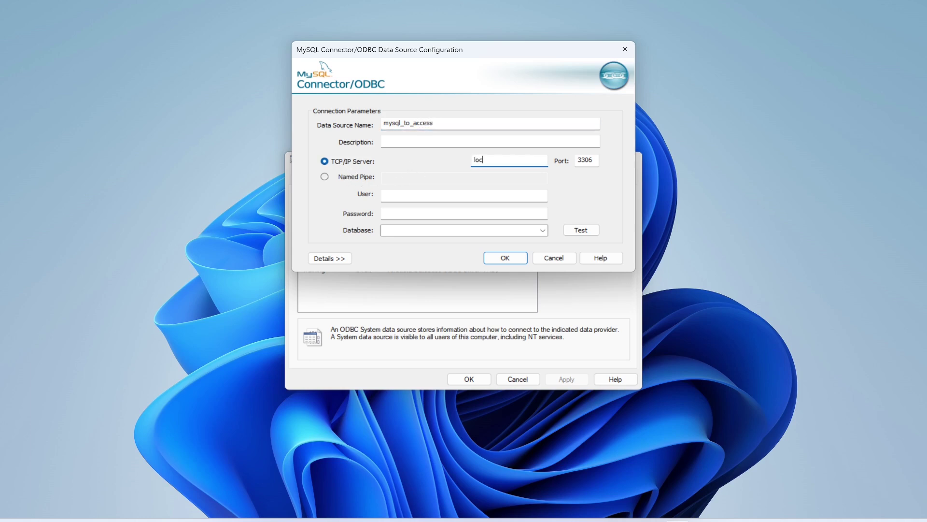
text(alhost)
click(384, 196)
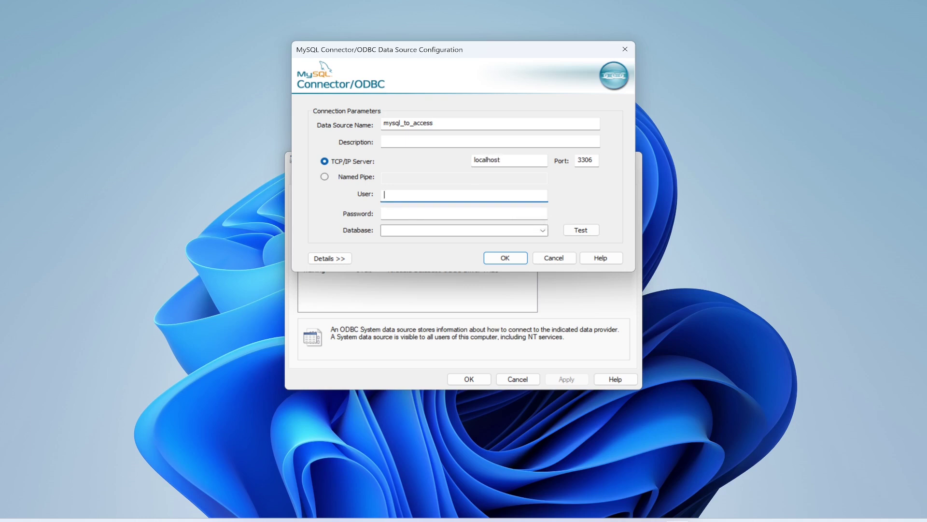
text(root)
key(Tab)
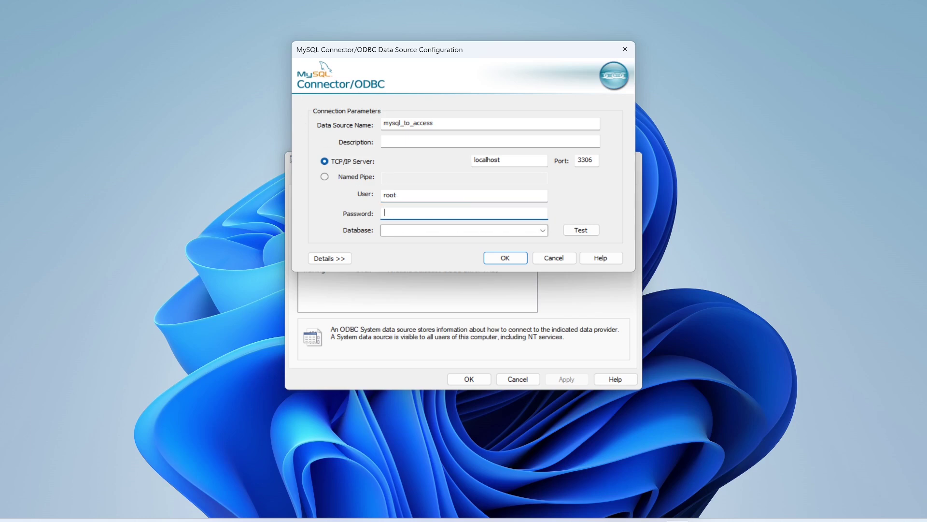
text(12345)
key(Tab)
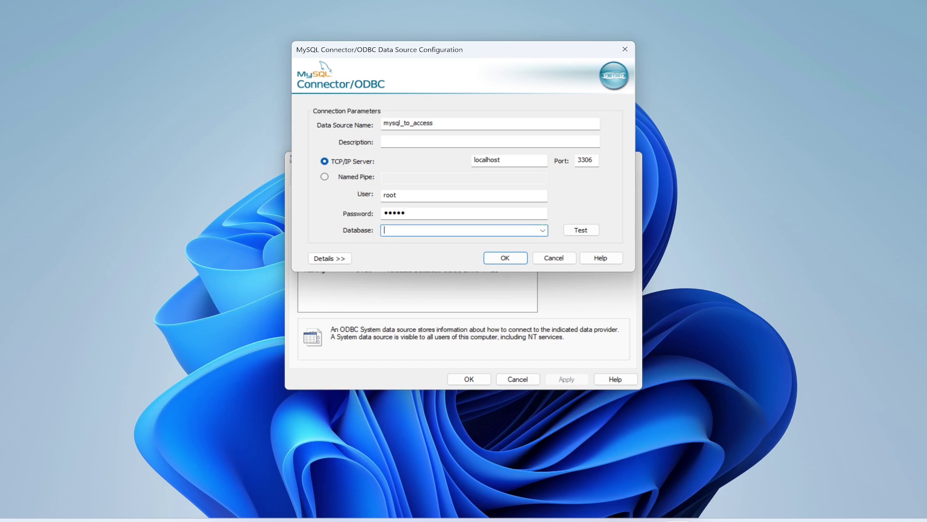
text(project)
Test the mysql_to_access connection successfully and save the data source.
click(586, 231)
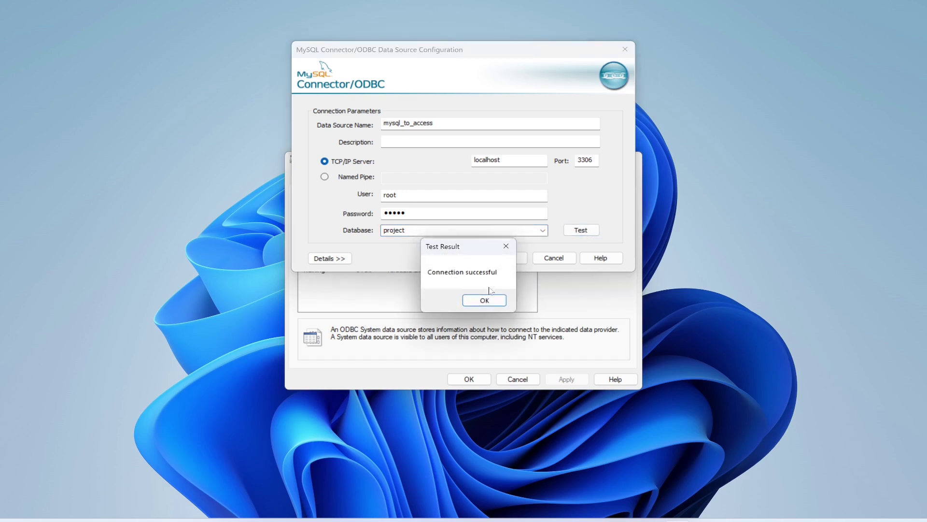
click(484, 301)
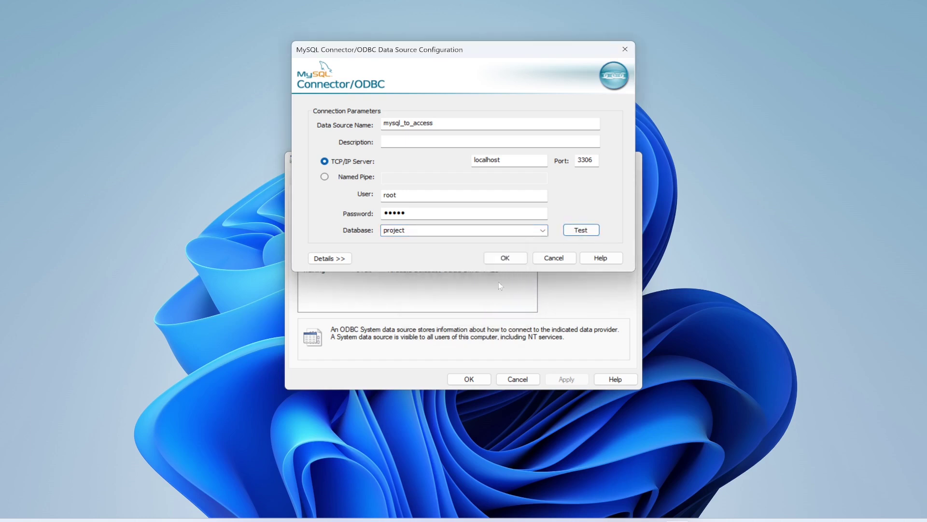
click(505, 258)
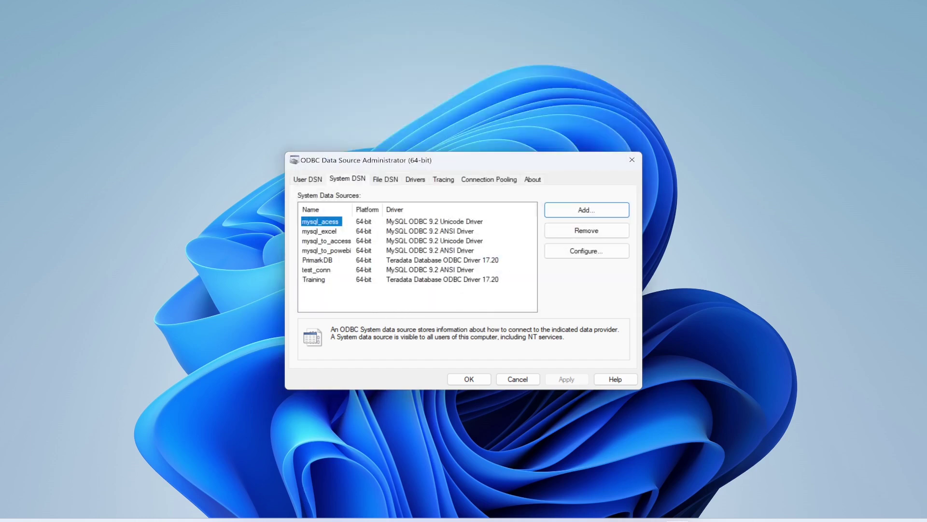
Search Windows Start for 'serv' so Services appears as the best match.
key(super)
text(mysql)
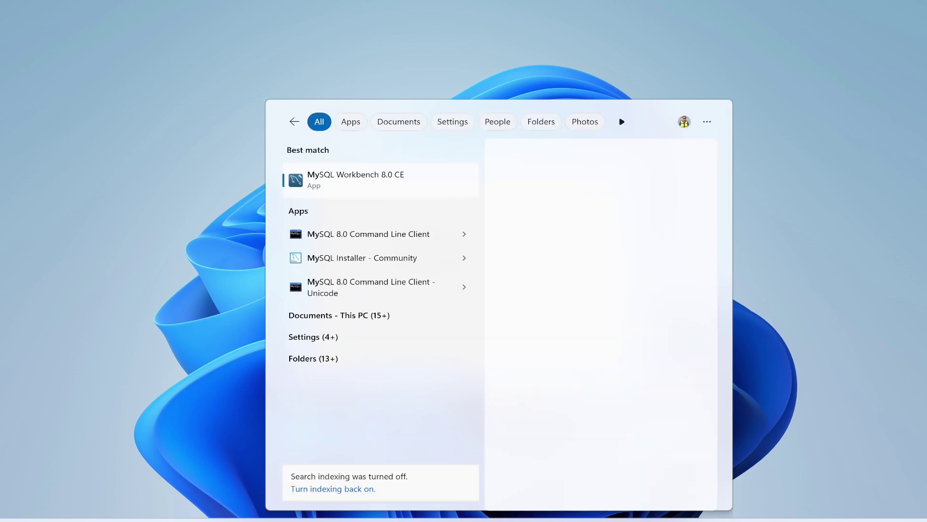
key(BackSpace)
key(BackSpace)
key(BackSpace)
key(BackSpace)
key(BackSpace)
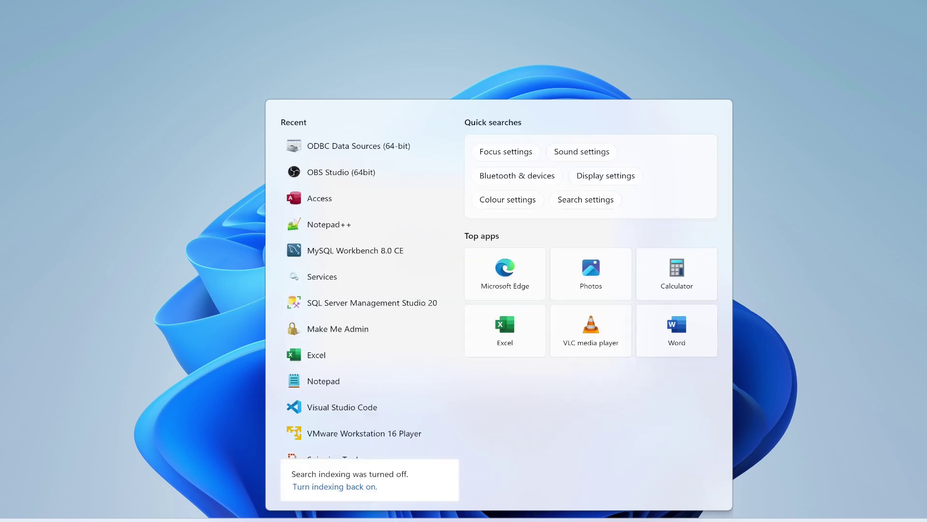
text(serv)
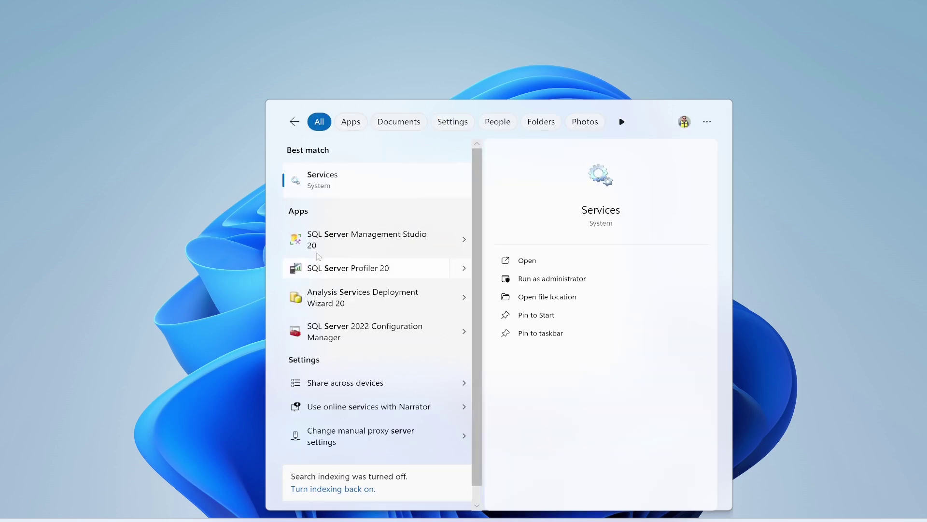
Confirm in the Services console's Standard view that MYSQL80 is running, then close it.
click(326, 187)
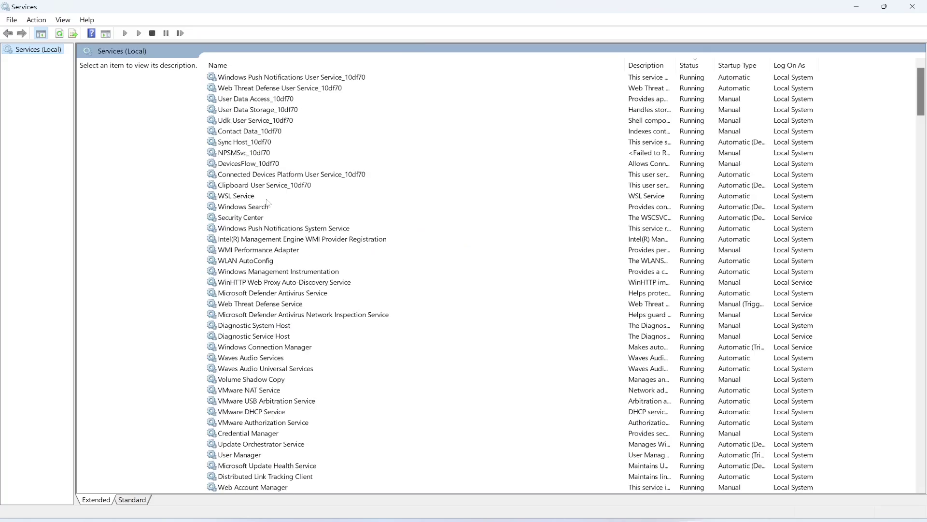
click(255, 152)
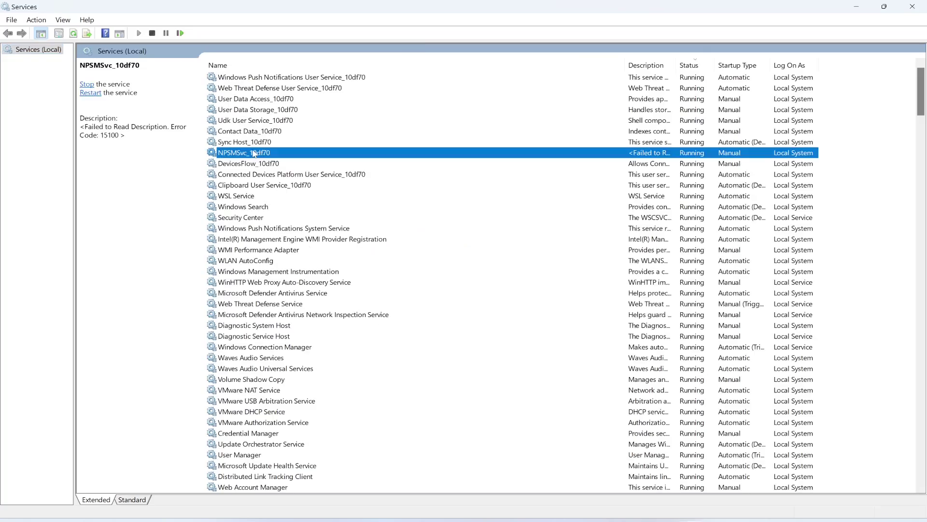
key(m)
key(m)
key(m)
key(m)
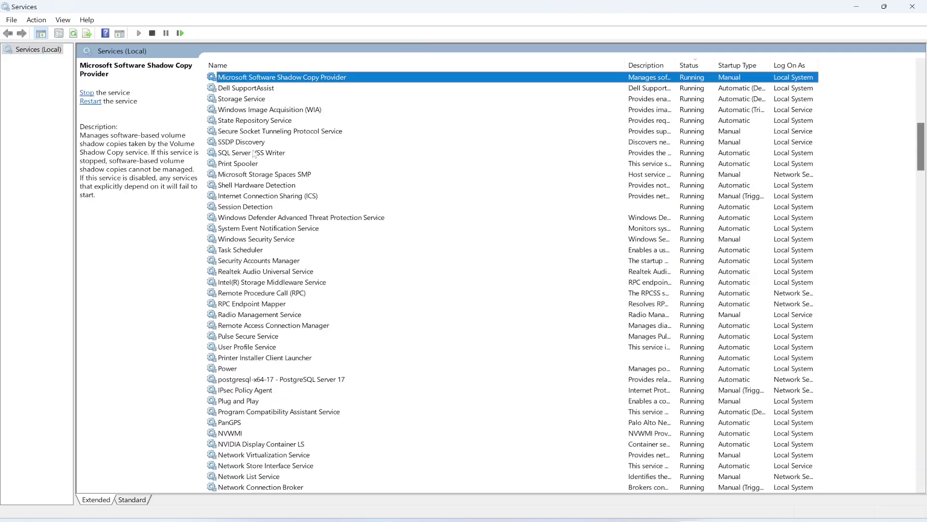
key(m)
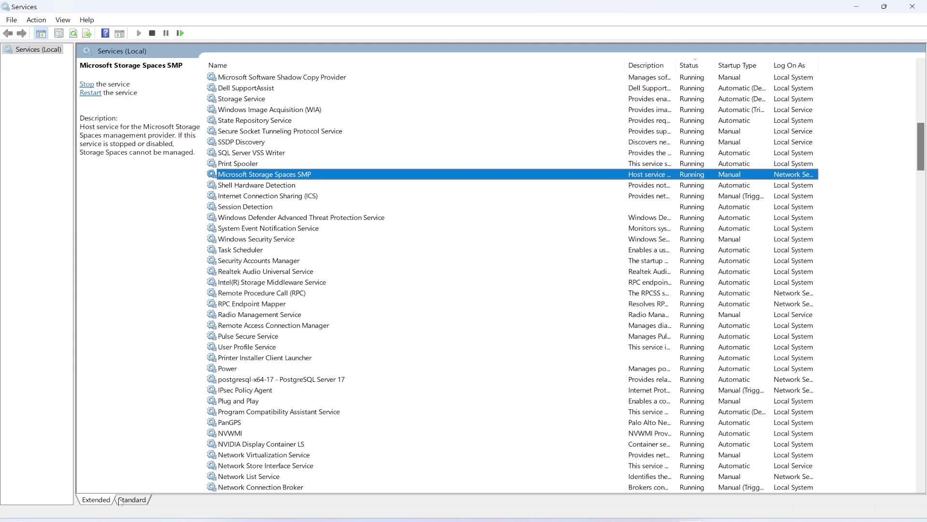
click(135, 501)
click(109, 312)
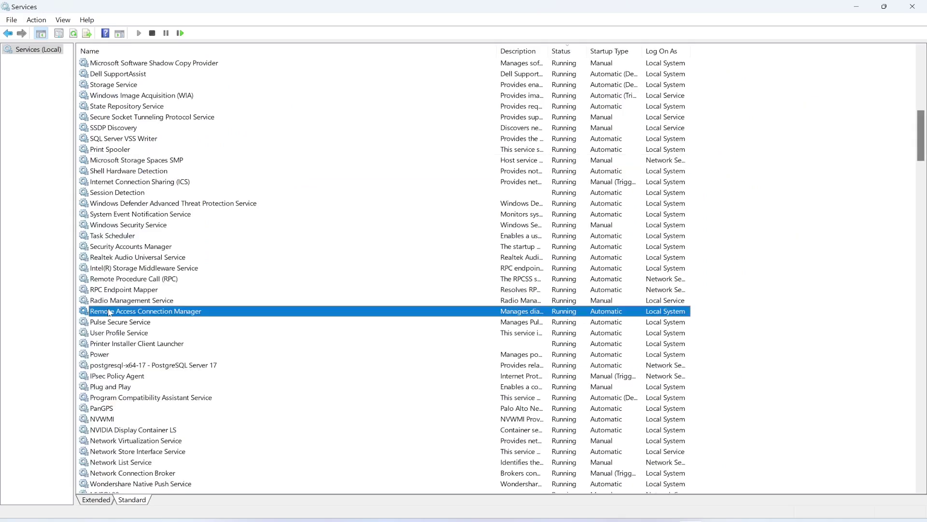
text(mongo)
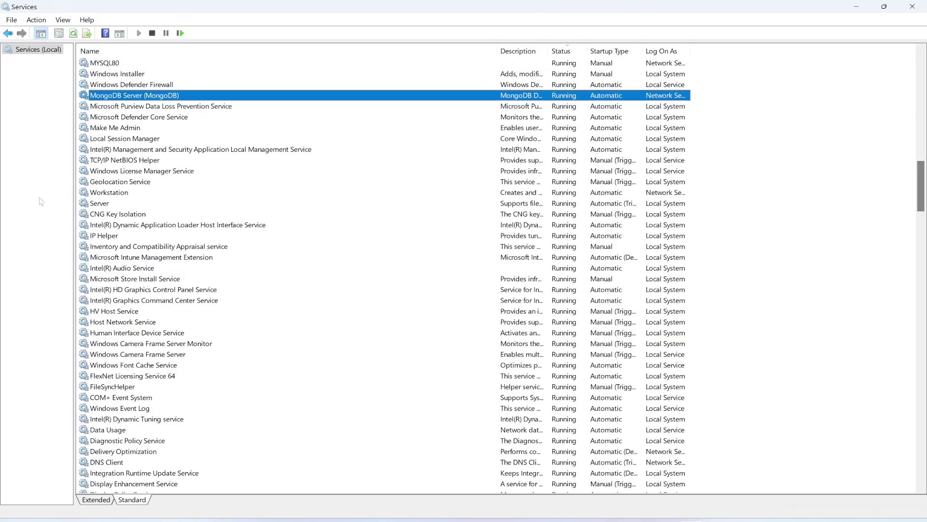
click(102, 64)
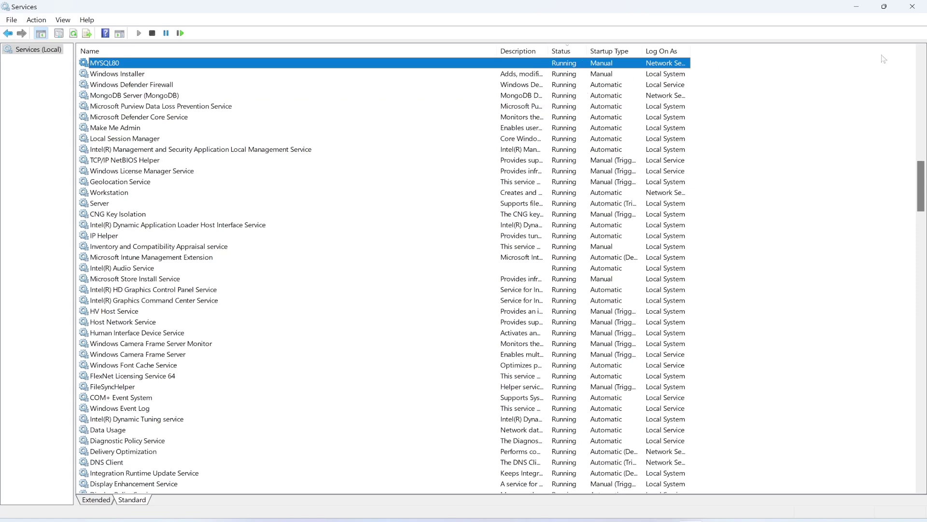
click(916, 4)
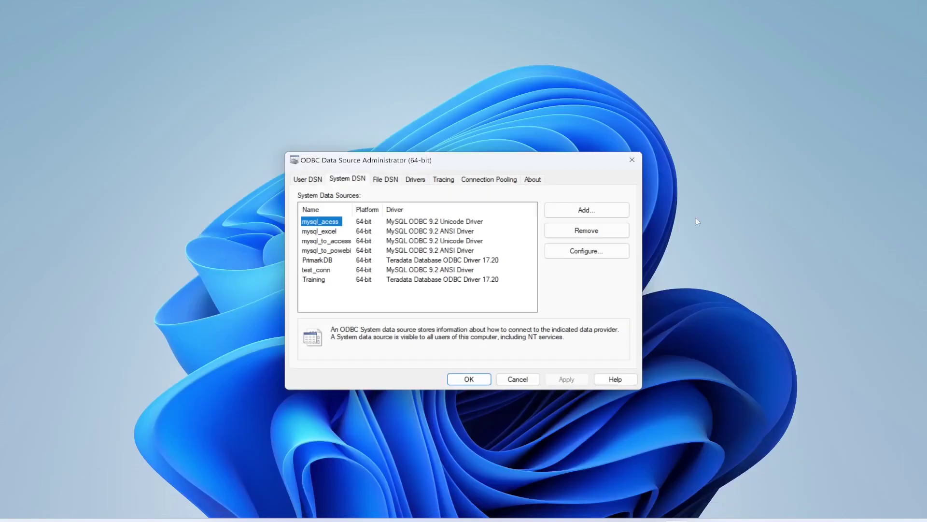
Search 'mysql' in Windows and launch MySQL Workbench 8.0 CE to its welcome screen.
key(super)
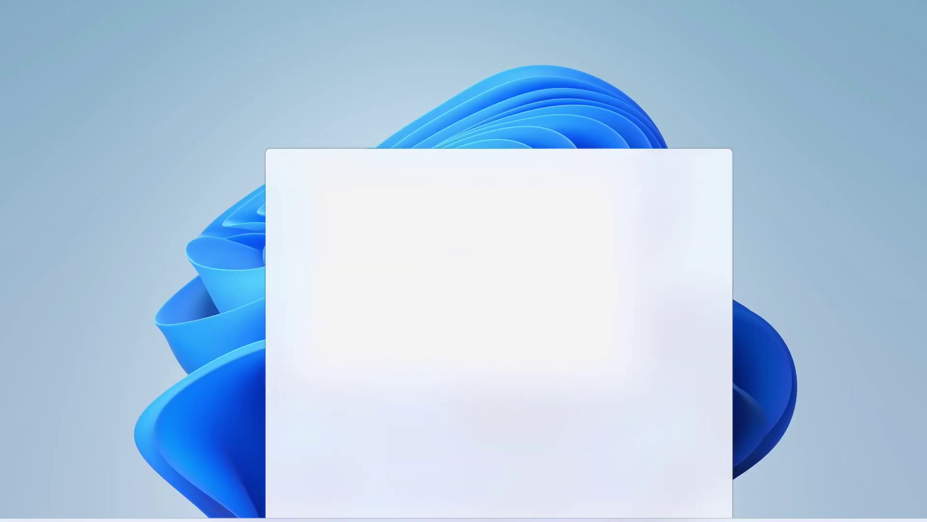
text(mysql)
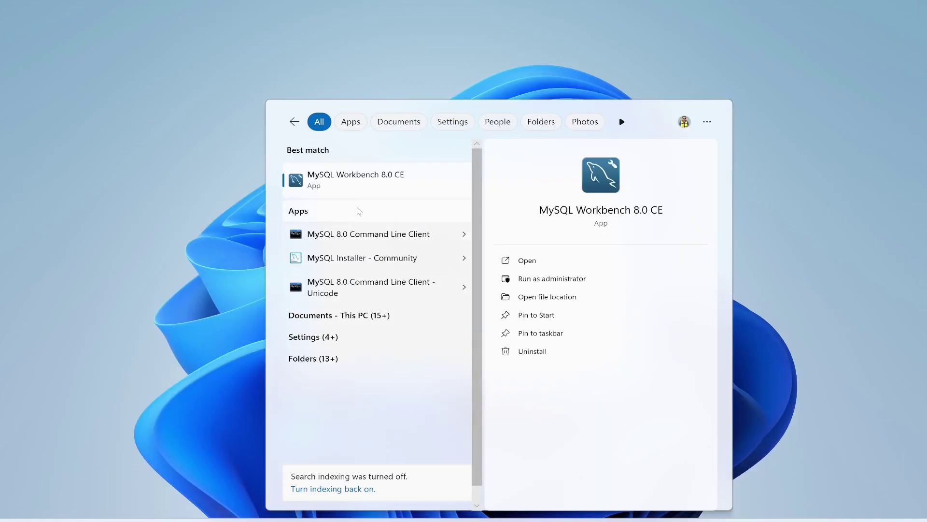
key(Escape)
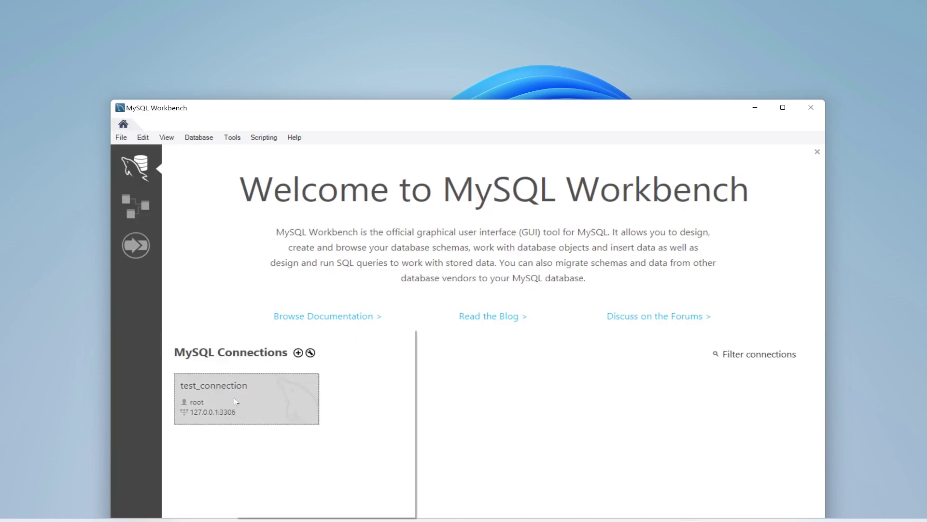
Store the root password in the vault for test_connection, then connect to its query editor.
right_click(234, 398)
click(274, 347)
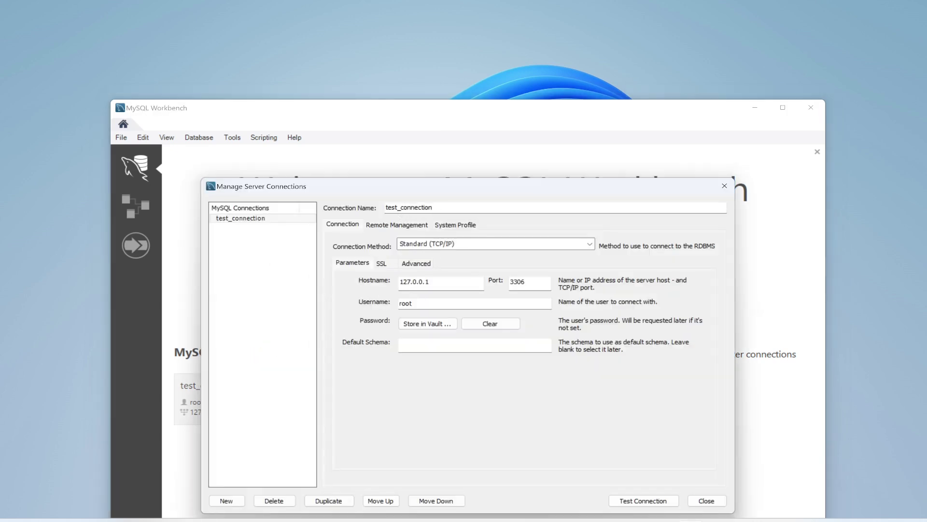
click(424, 325)
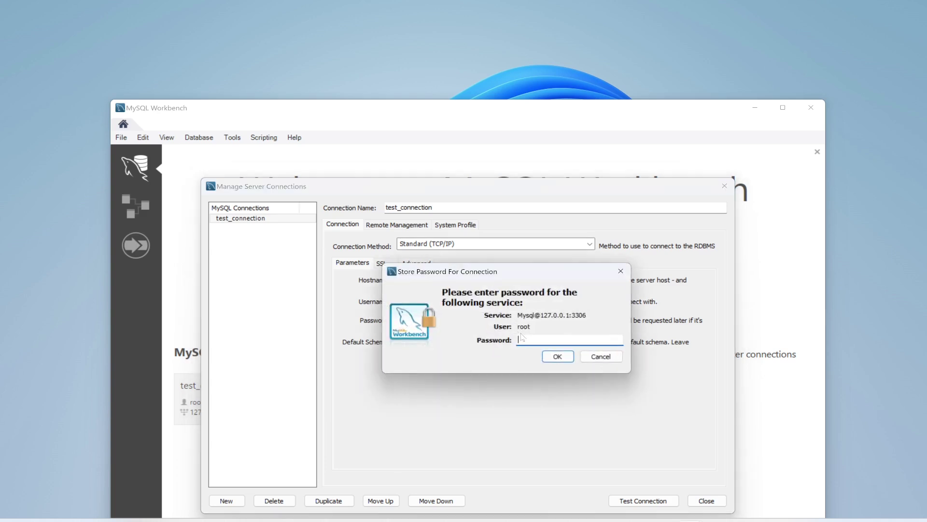
text(*****)
click(560, 357)
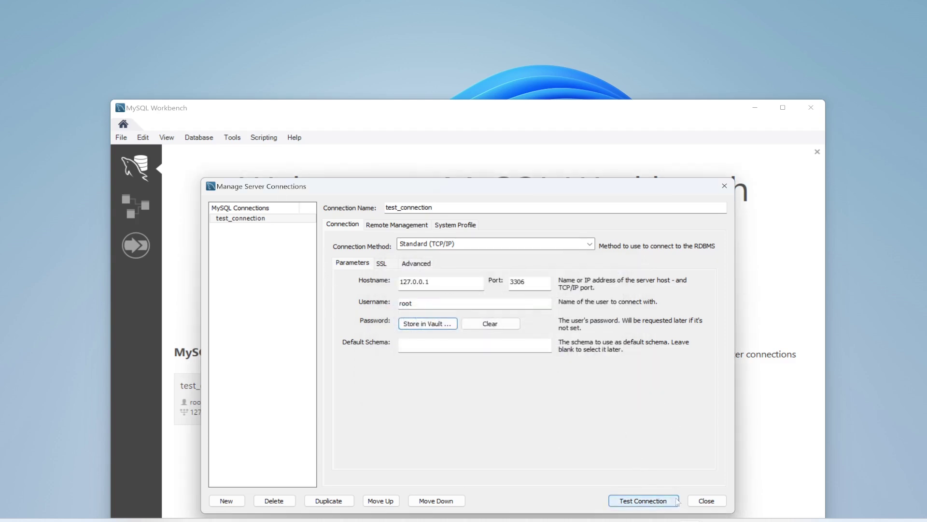
click(707, 501)
click(241, 410)
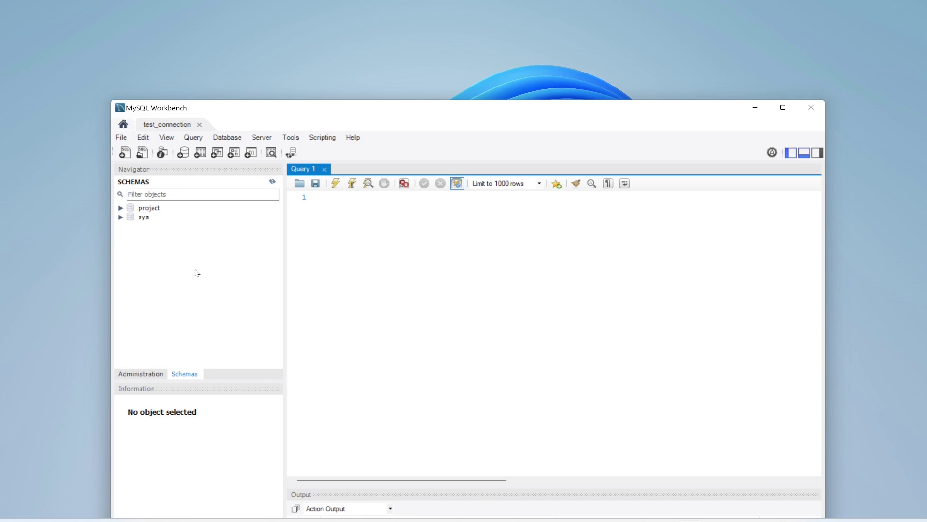
Expand the project schema's tables and write the query select * from project.employee.
click(122, 208)
click(133, 217)
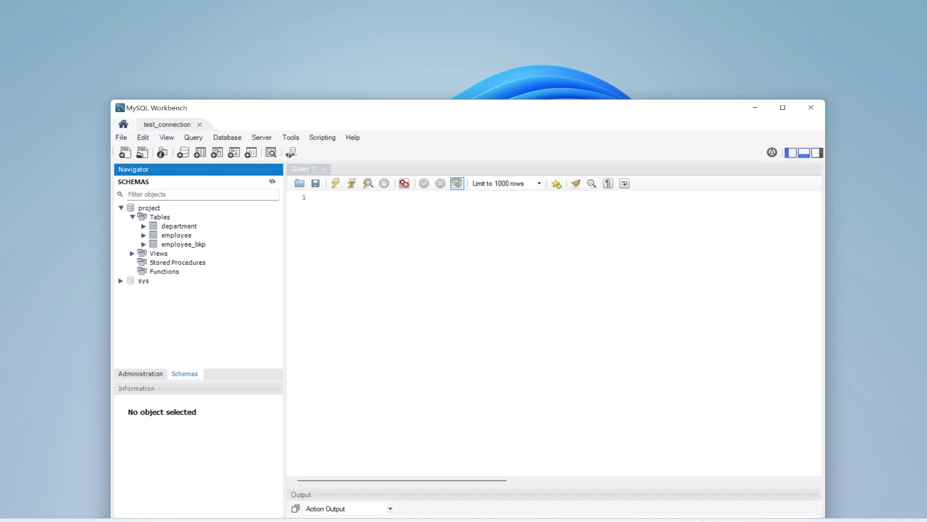
click(318, 197)
key(Return)
text(sele)
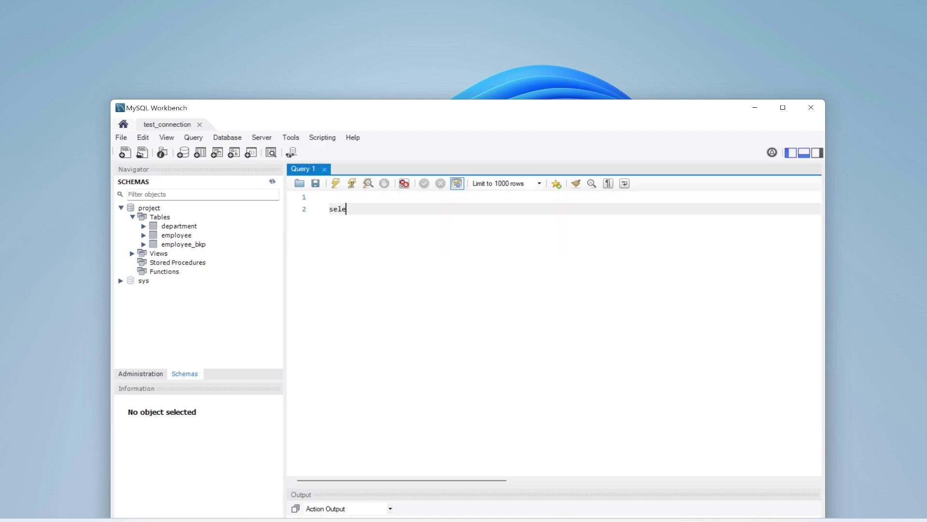
text(ct * from)
text( emplyee)
key(Left)
key(Left)
key(Left)
key(Left)
key(Left)
key(Left)
key(Left)
text(project.)
key(Right)
key(Right)
key(Right)
key(Right)
text(o)
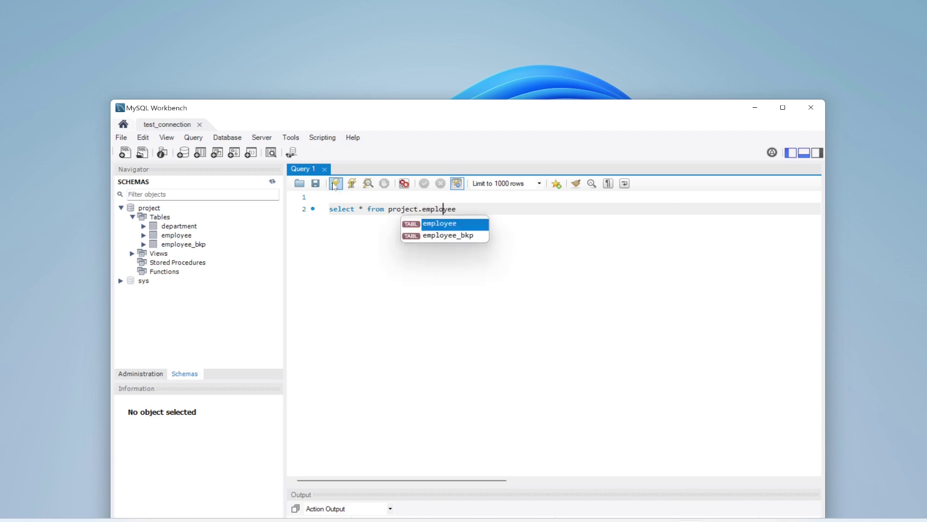
Execute the query to return the 12 employee rows.
click(336, 184)
drag(453, 114, 453, 26)
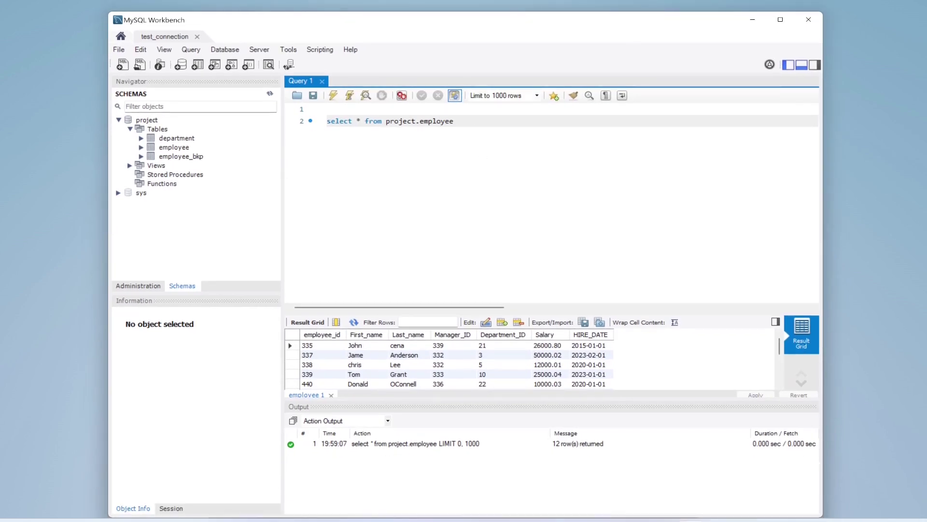
key(super)
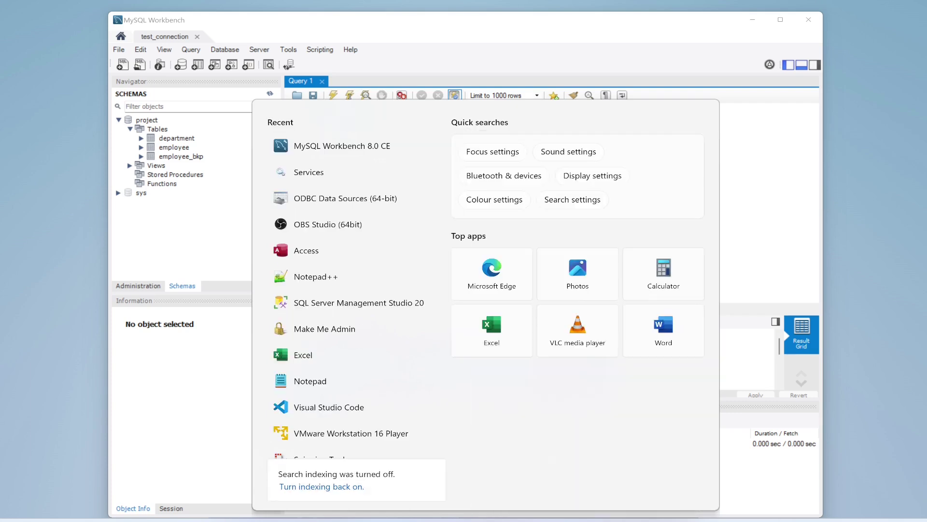
Launch Access and create a blank database named Employee_Database.
text(access)
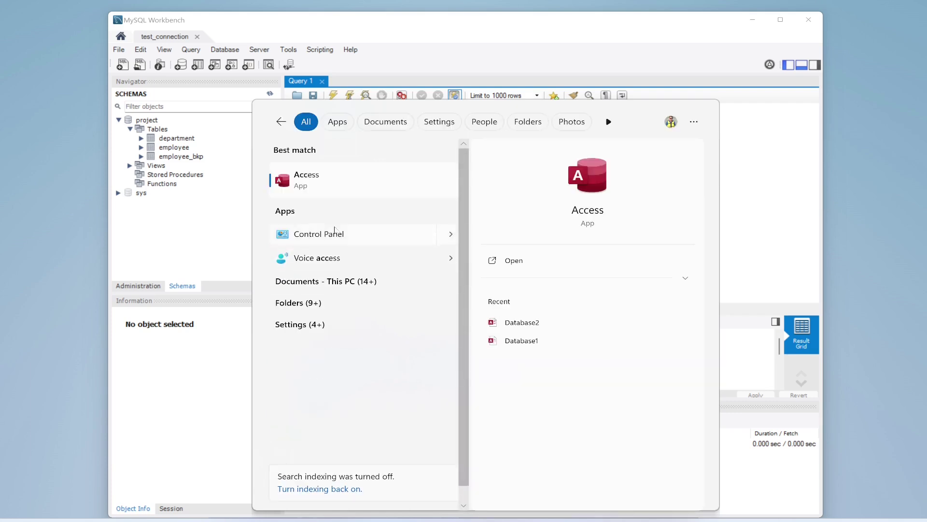
click(321, 180)
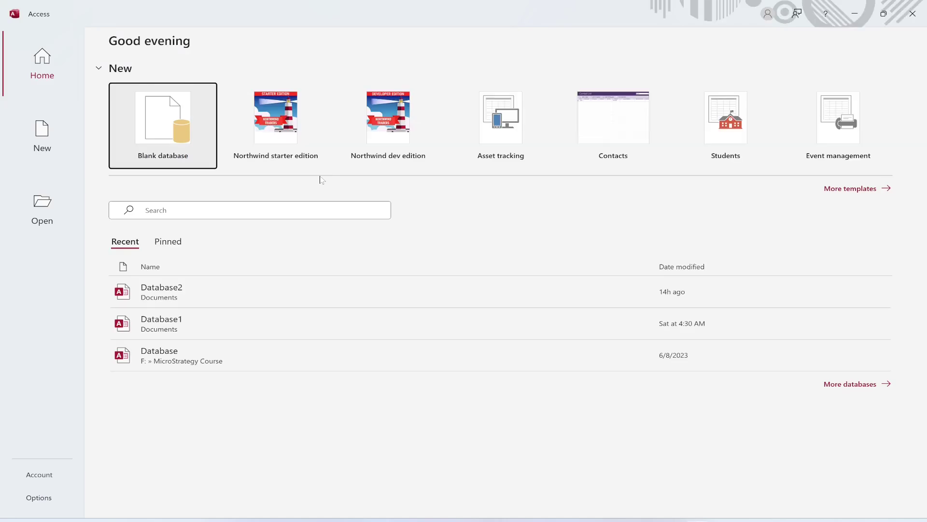
click(157, 128)
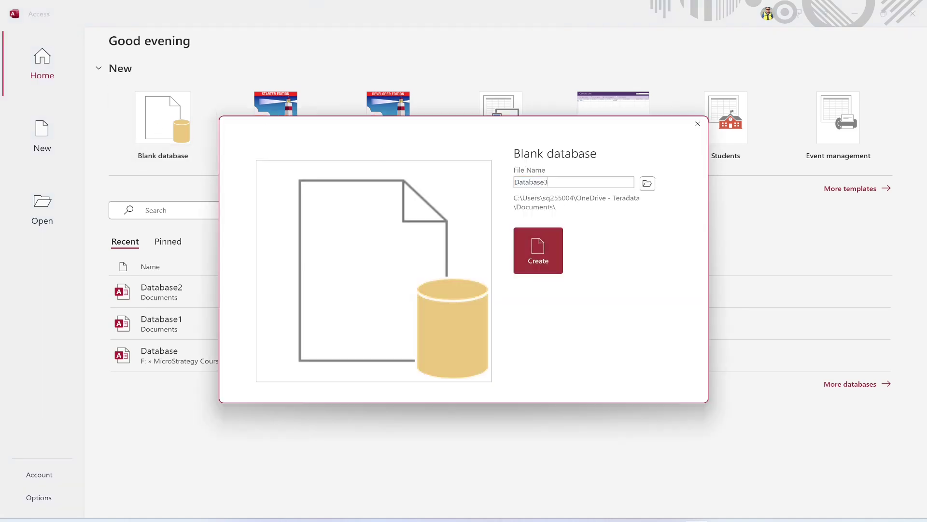
key(BackSpace)
key(BackSpace)
key(BackSpace)
key(BackSpace)
key(BackSpace)
key(BackSpace)
text(Employee_Data)
click(542, 258)
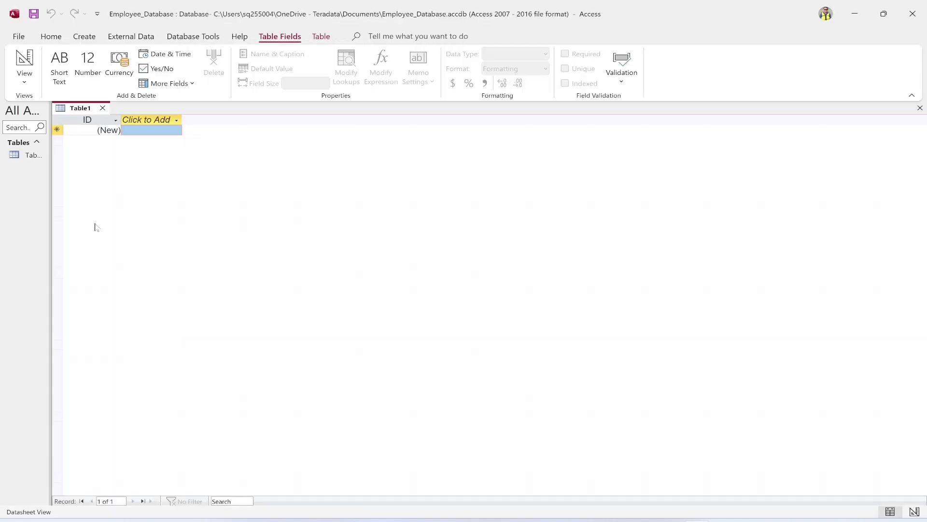
Start an ODBC Database external data import set to link through a linked table.
click(123, 41)
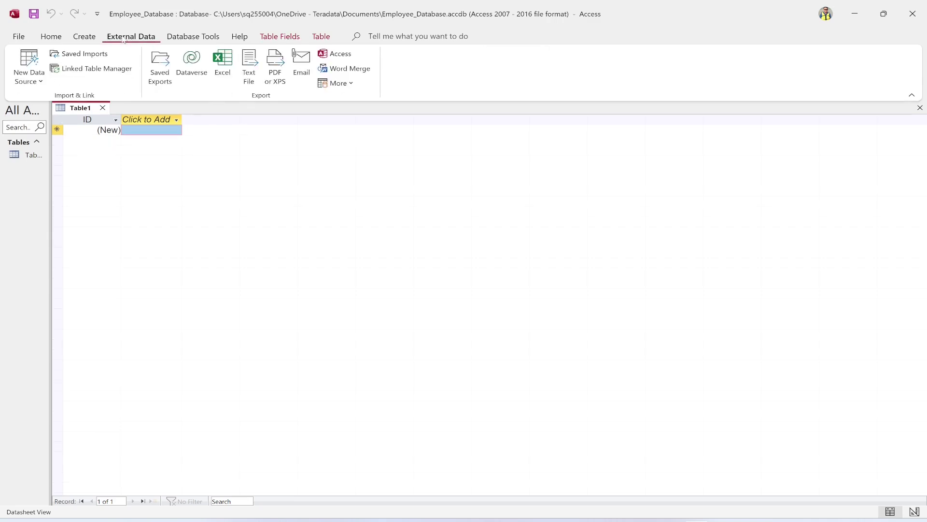
click(39, 82)
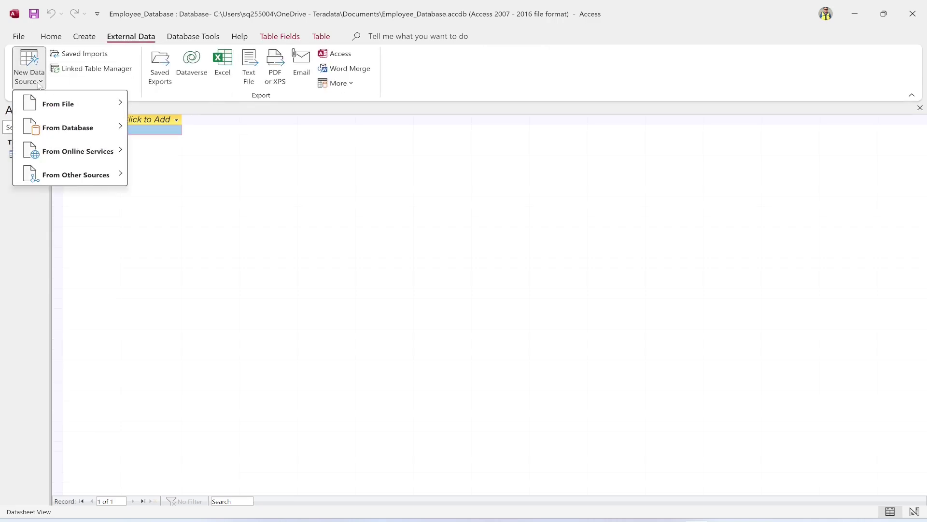
mouse_move(92, 179)
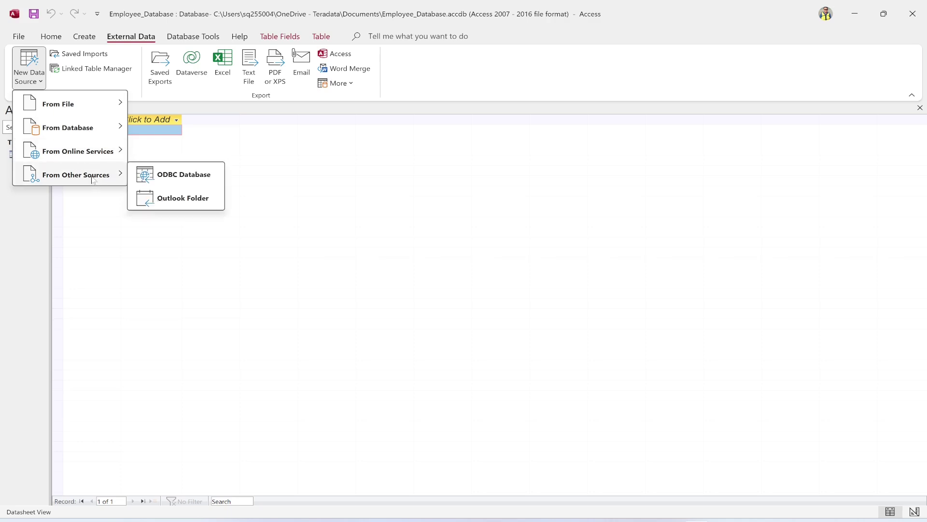
click(170, 175)
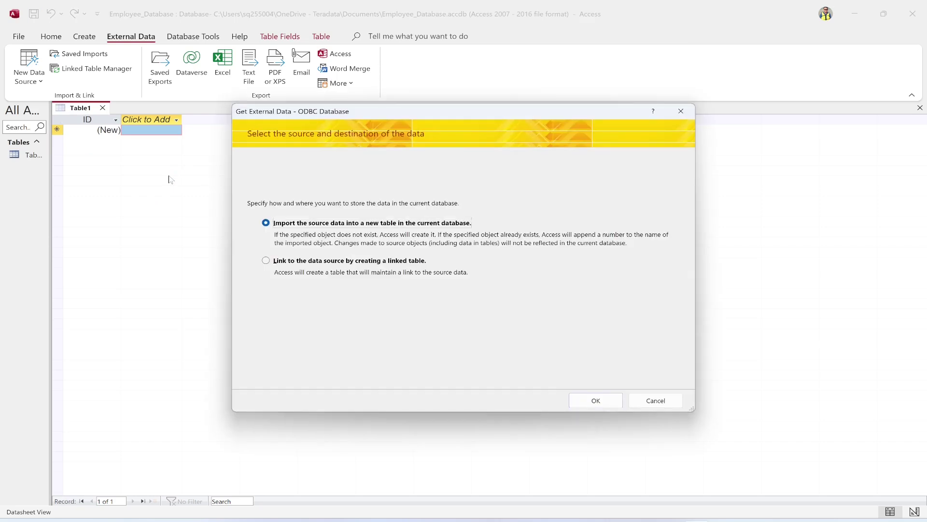
click(266, 260)
click(670, 519)
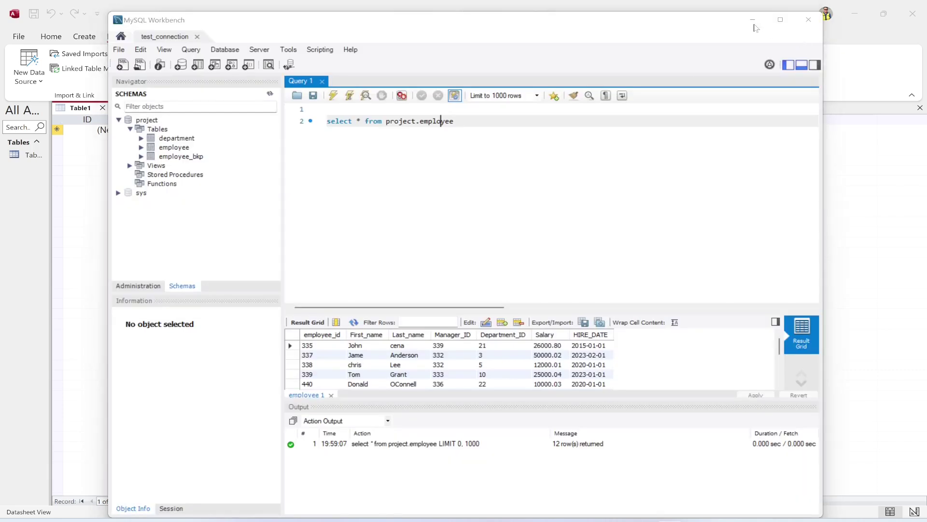
click(754, 22)
click(596, 401)
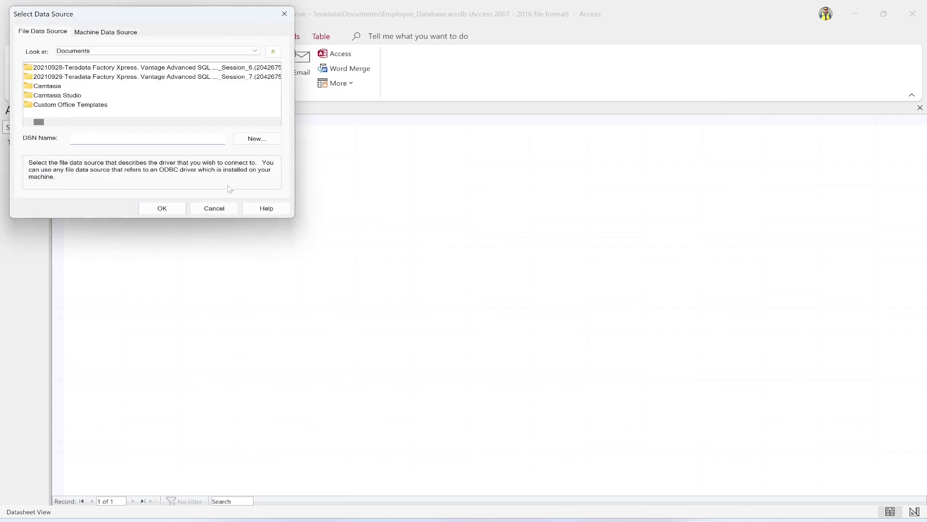
Select the mysql_to_access machine data source.
click(97, 33)
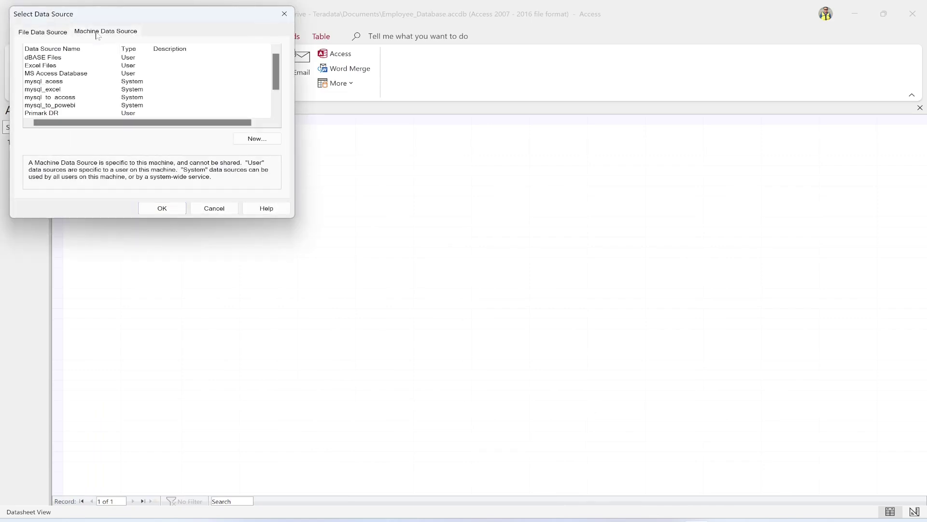
drag(137, 18, 365, 123)
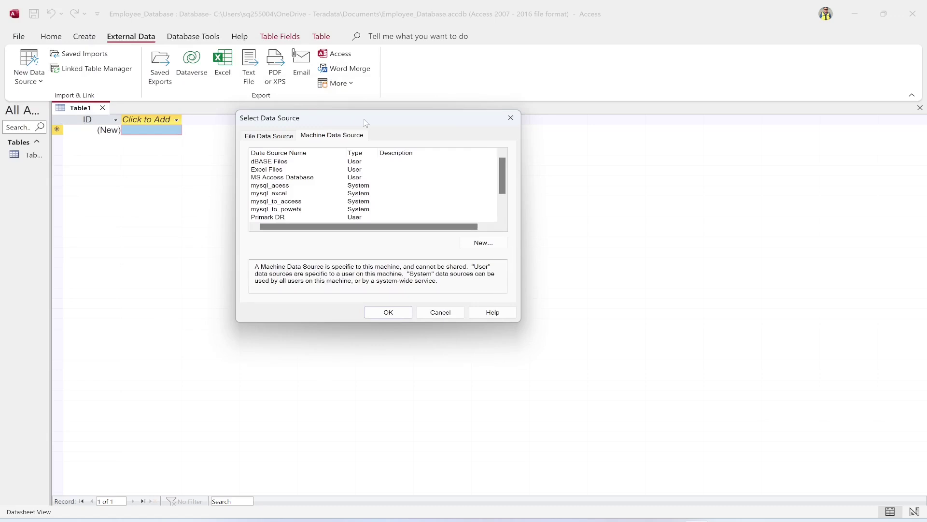
click(279, 205)
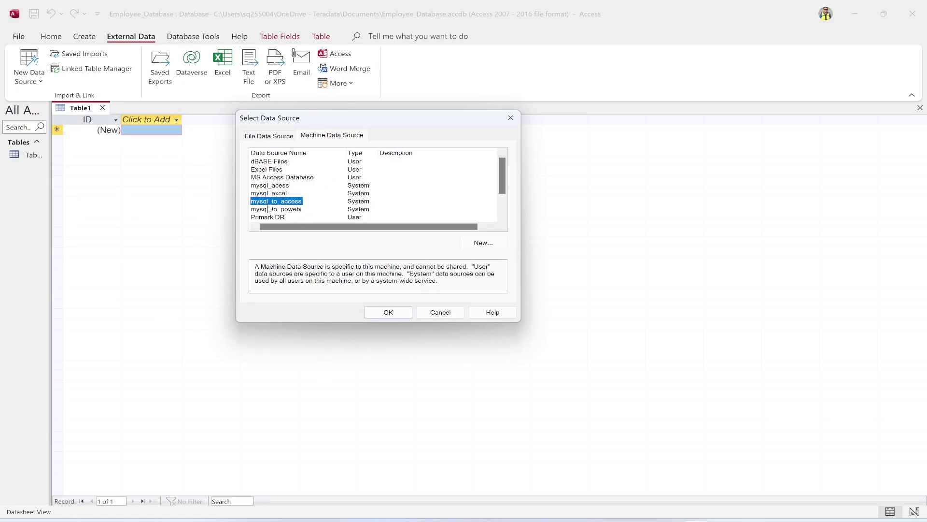
click(389, 312)
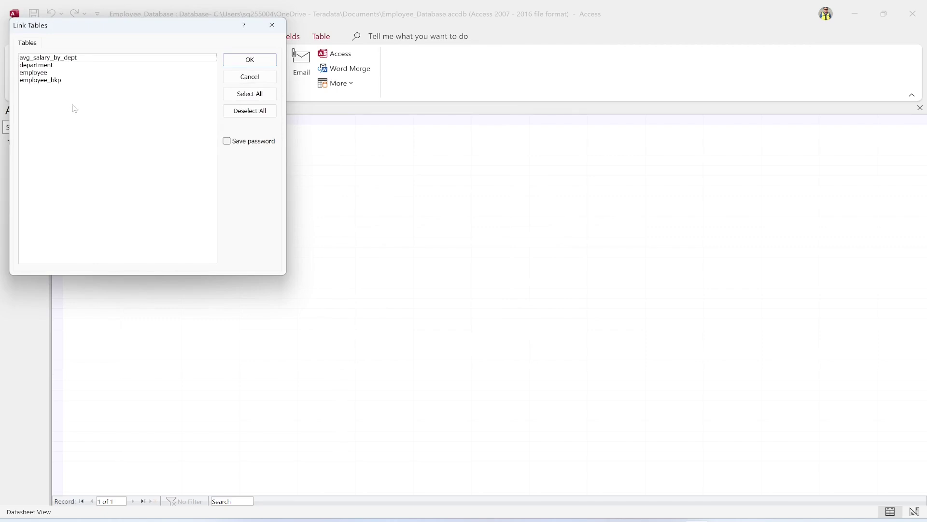
Link the employee table and open it as a datasheet with its 12 records.
click(38, 73)
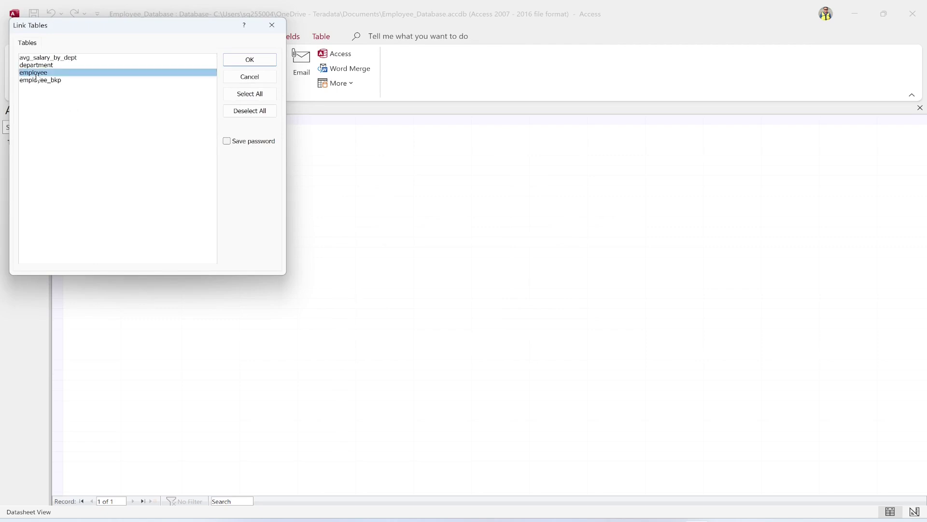
click(240, 68)
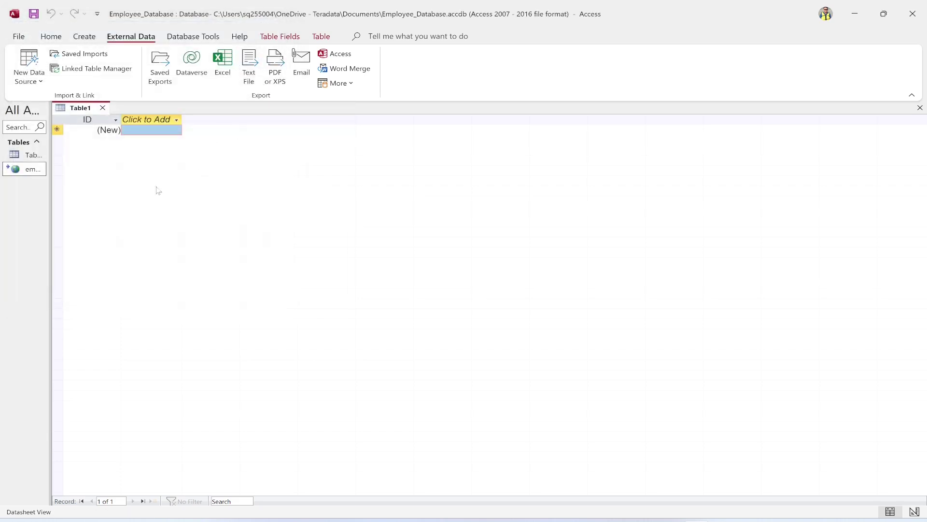
double_click(21, 172)
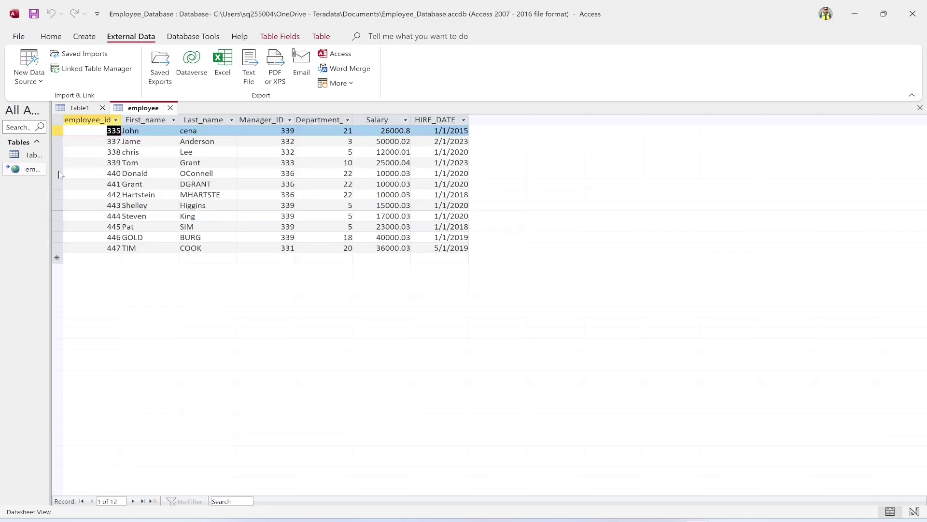